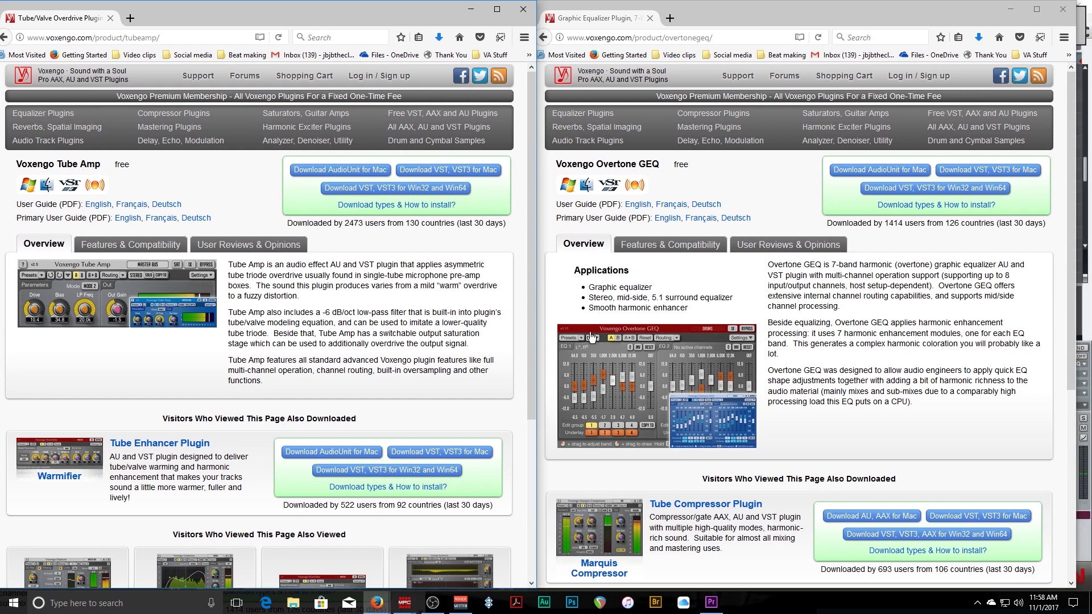
# Switch from the Voxengo web pages to the MPC software and view the channel mixer.
pyautogui.moveTo(404, 602)
pyautogui.click(392, 559)
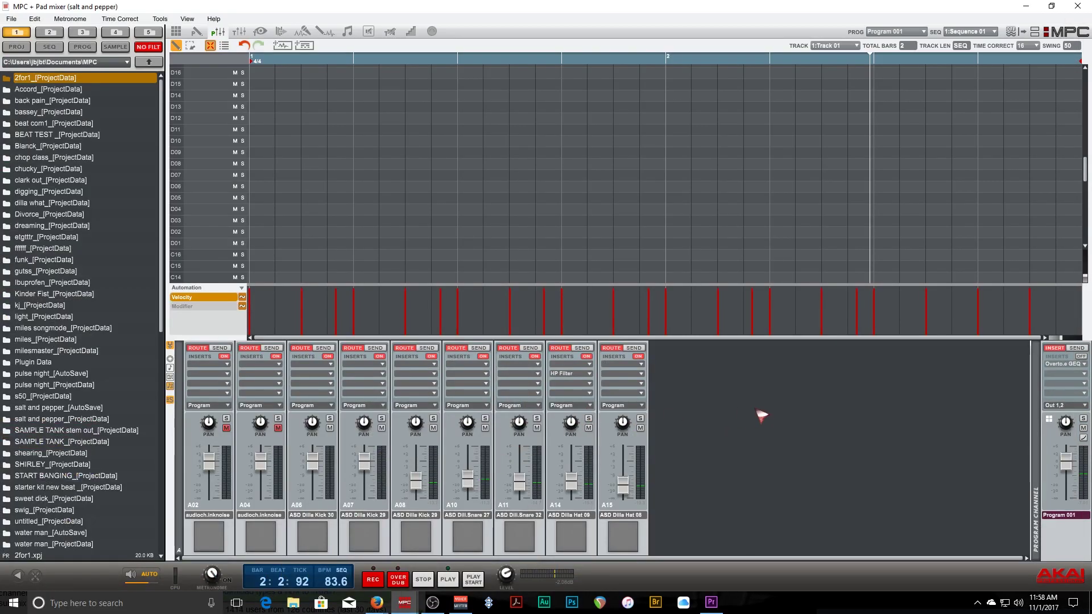
pyautogui.click(239, 31)
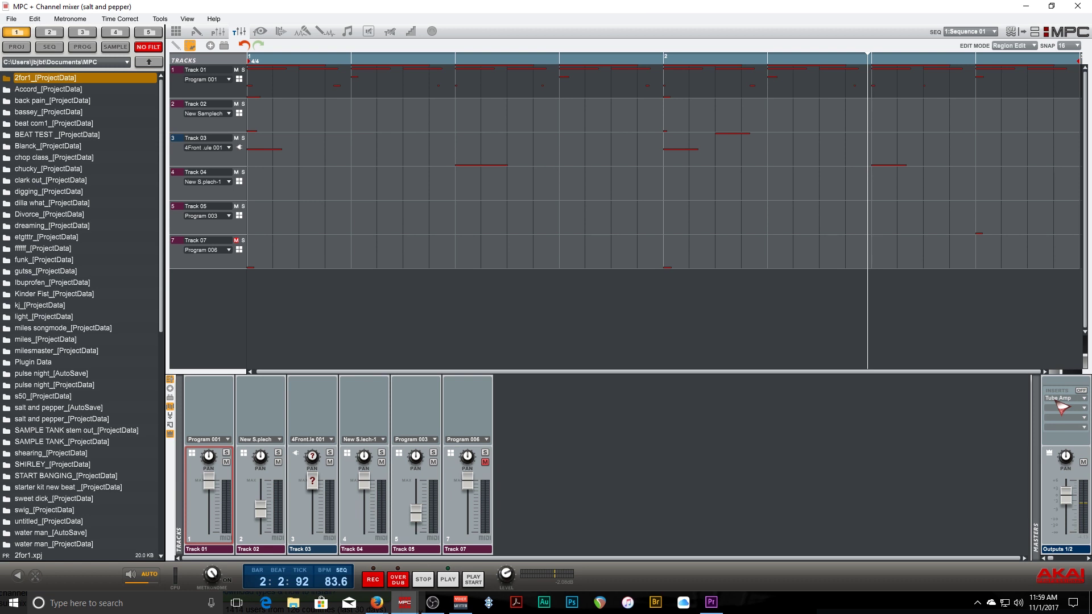
# Return to the pad mixer and play the sequence with the Program 001 inserts turned off.
pyautogui.click(218, 31)
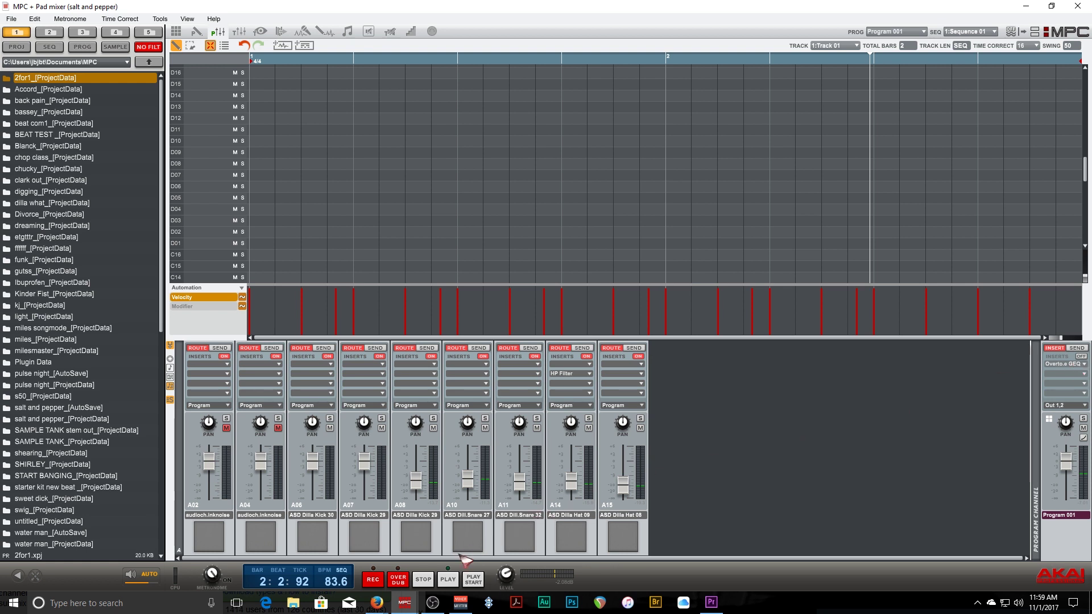
pyautogui.press('space')
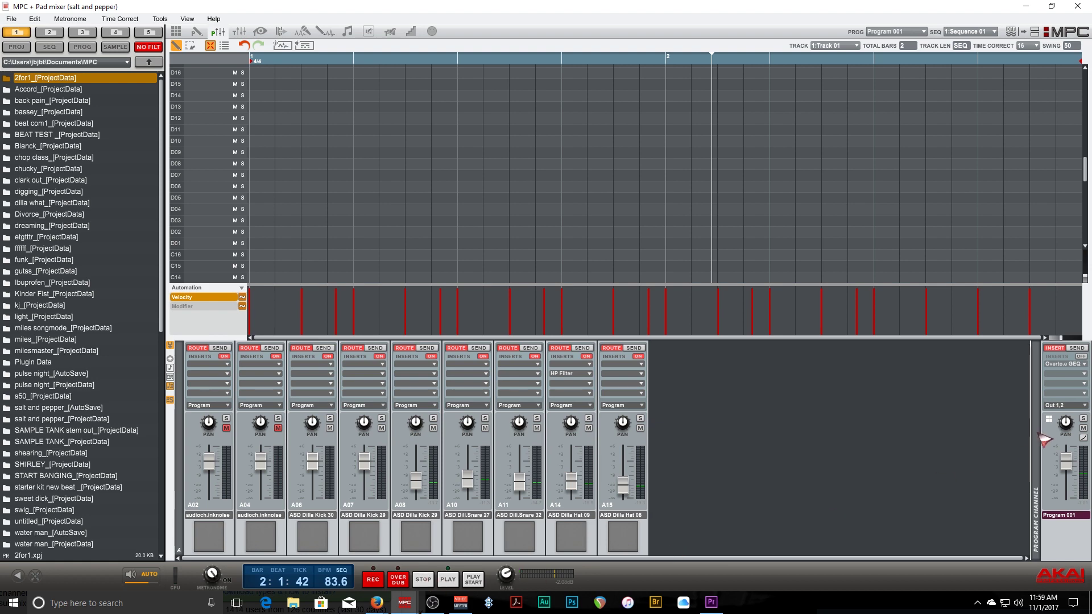
# Turn on the Program 001 channel's inserts and open its Overtone GEQ plug-in, placing the window over the track grid.
pyautogui.click(1081, 356)
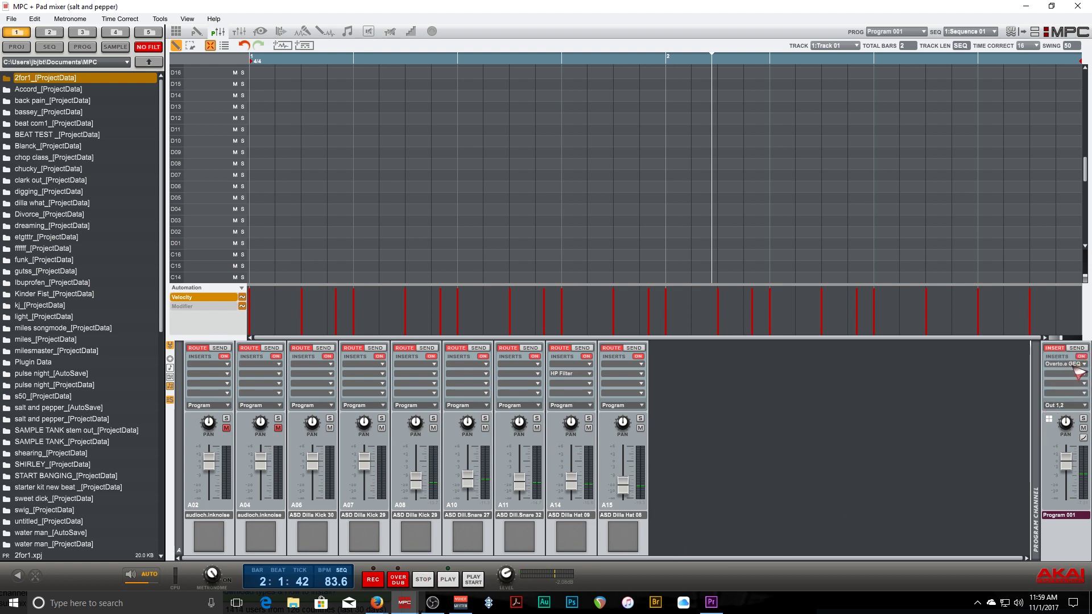
pyautogui.click(1072, 368)
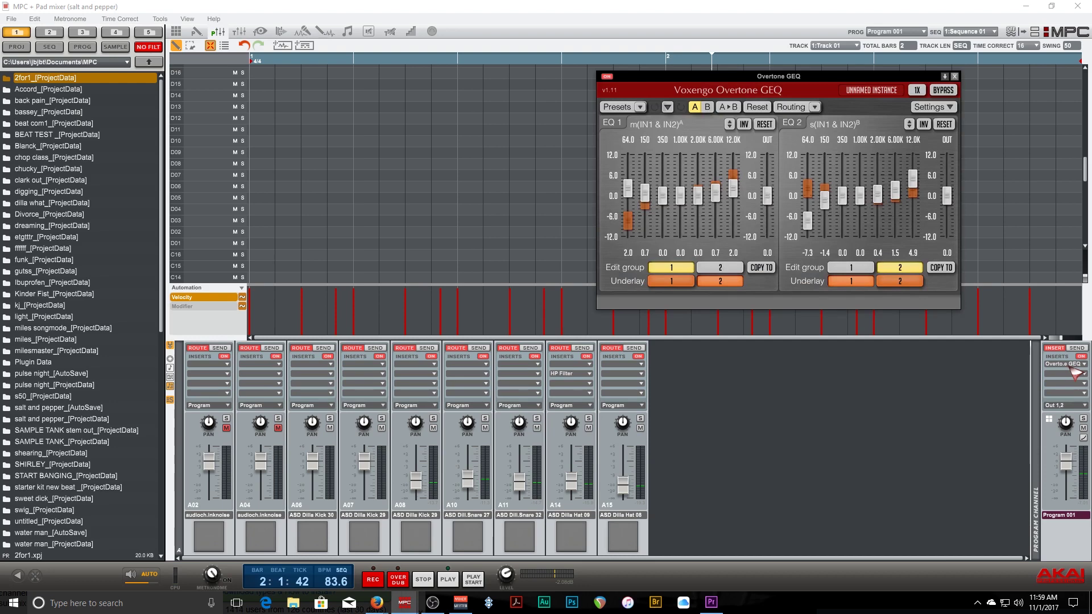
pyautogui.moveTo(819, 76); pyautogui.dragTo(460, 95)
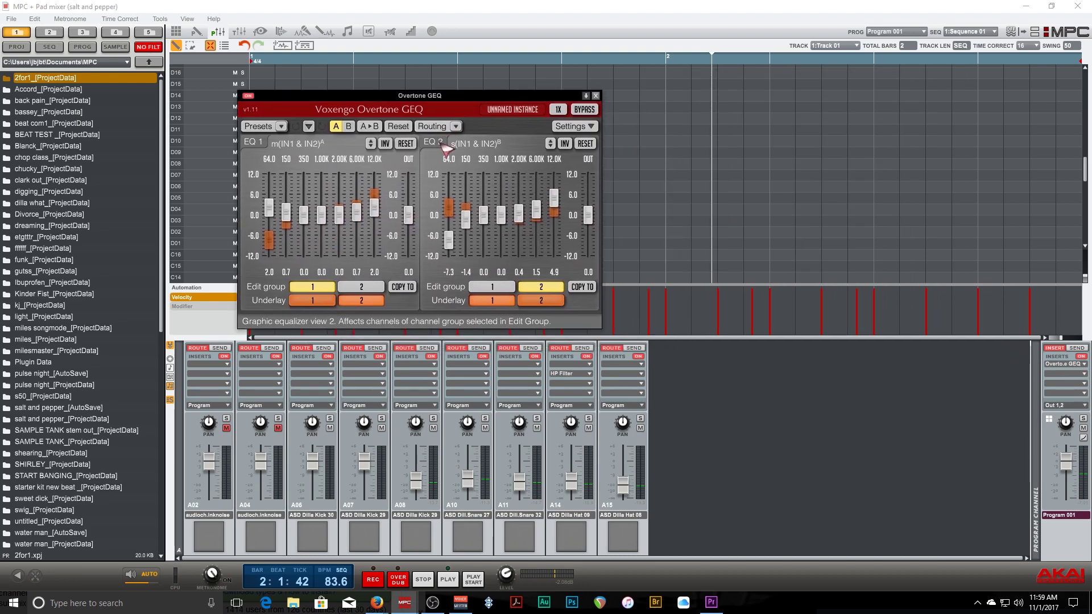
# Select the Stereo Sheen preset in Overtone GEQ's Session Bank and leave the Preset Manager.
pyautogui.click(281, 127)
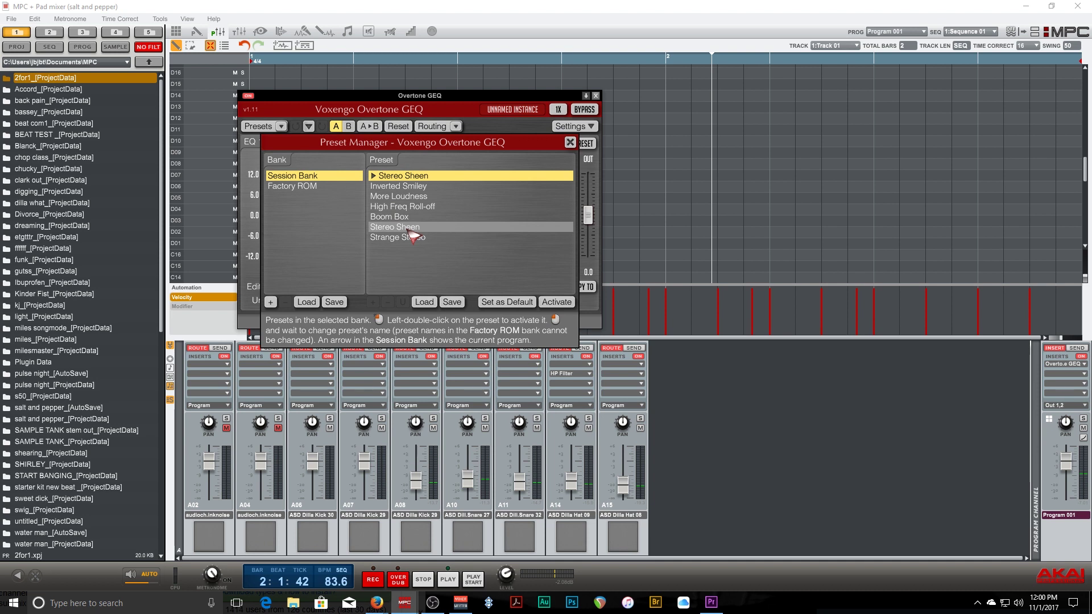
pyautogui.click(409, 228)
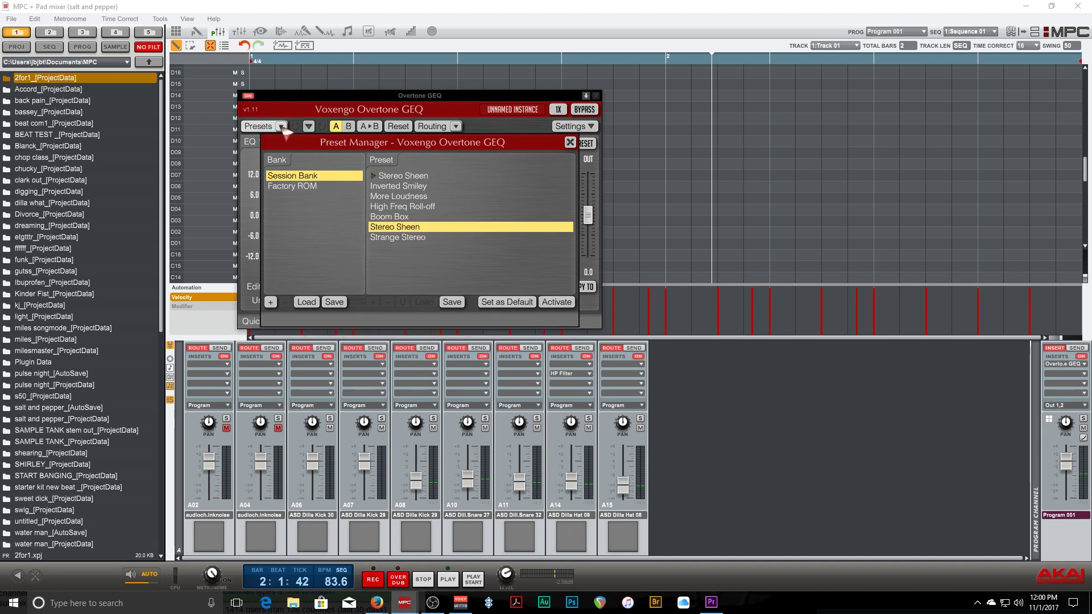
pyautogui.click(570, 142)
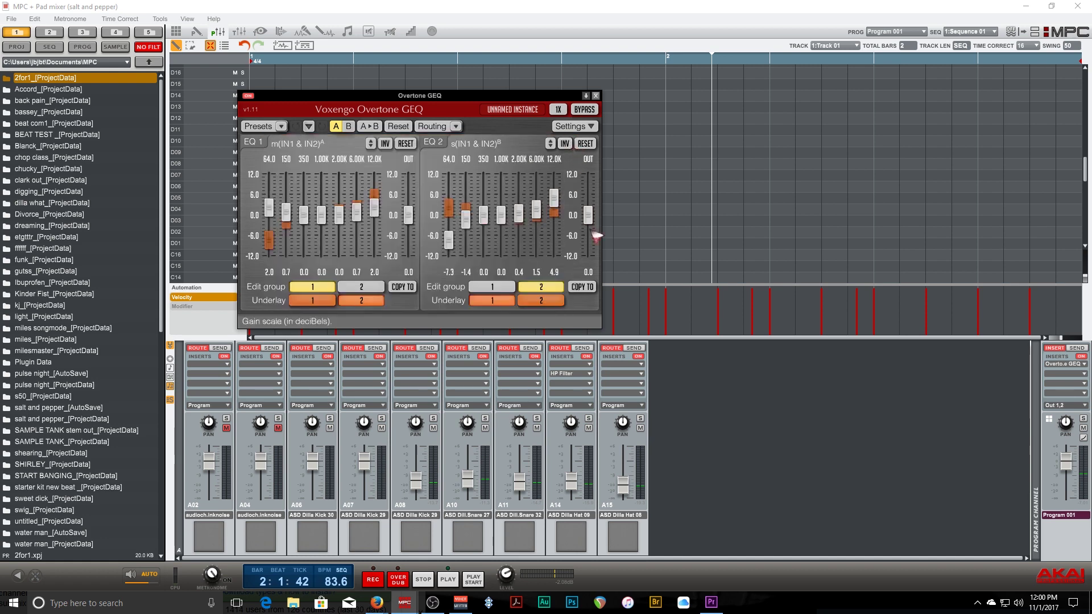
# Play the sequence and compare its sound with Overtone GEQ bypassed and active.
pyautogui.press('space')
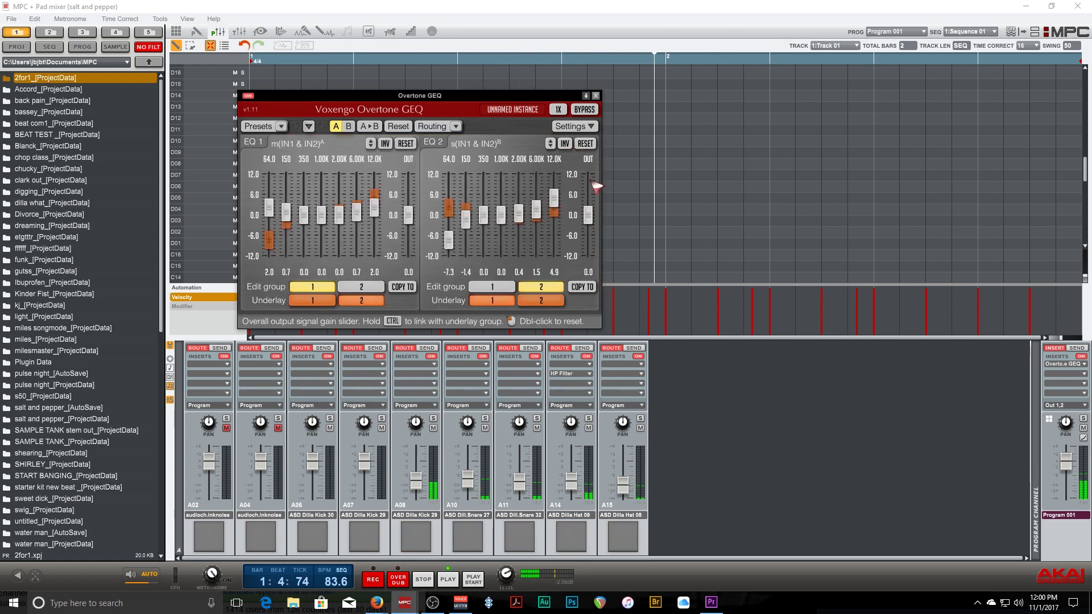
pyautogui.click(587, 114)
pyautogui.click(587, 114)
pyautogui.click(587, 113)
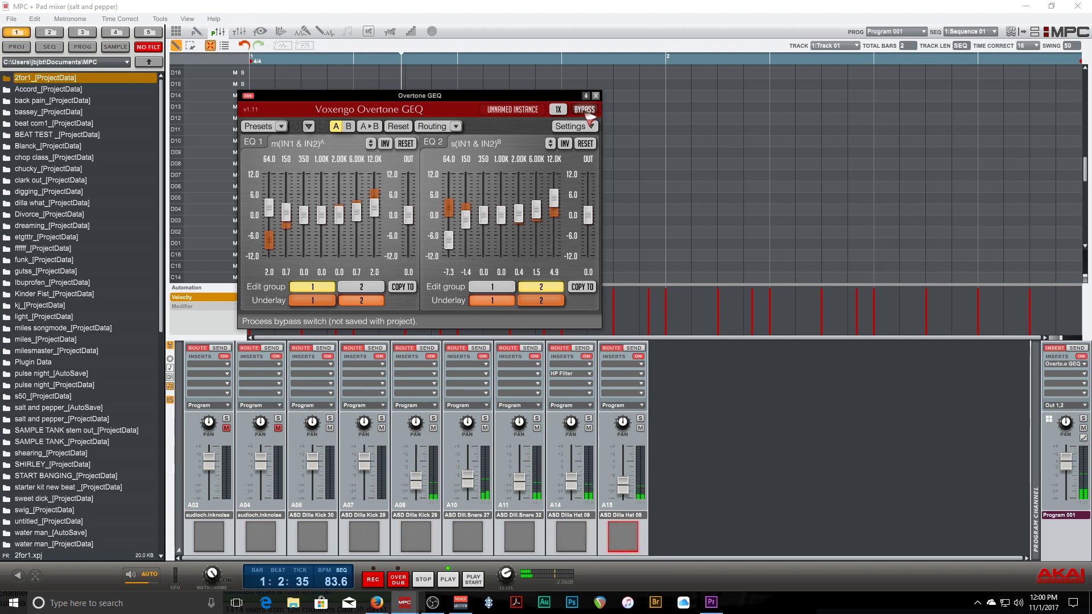
pyautogui.click(588, 114)
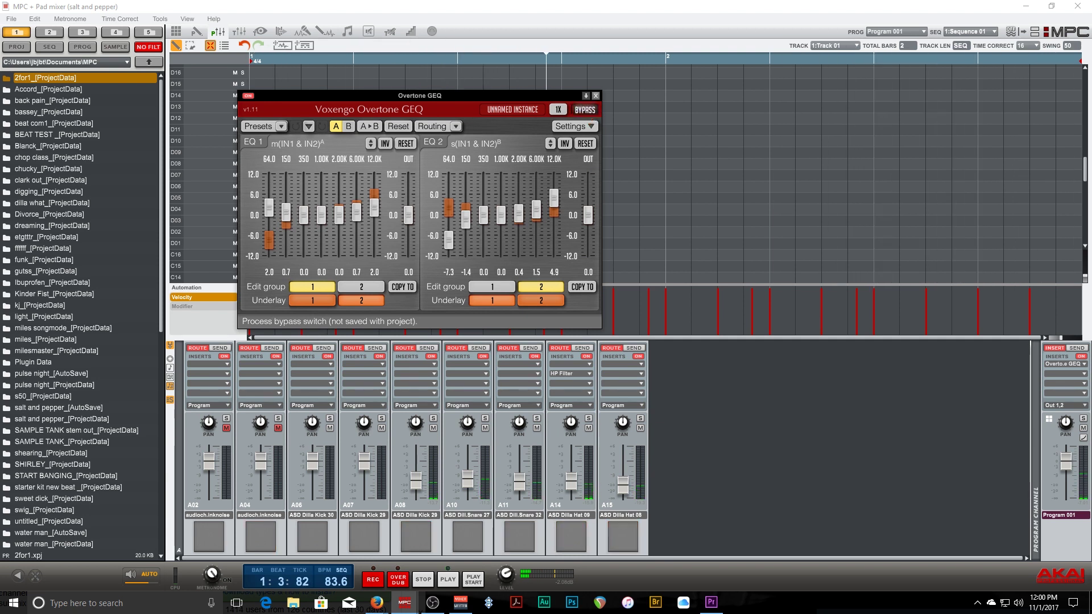
# Solo the Program 001 channel and reopen its Overtone GEQ plug-in.
pyautogui.click(1084, 419)
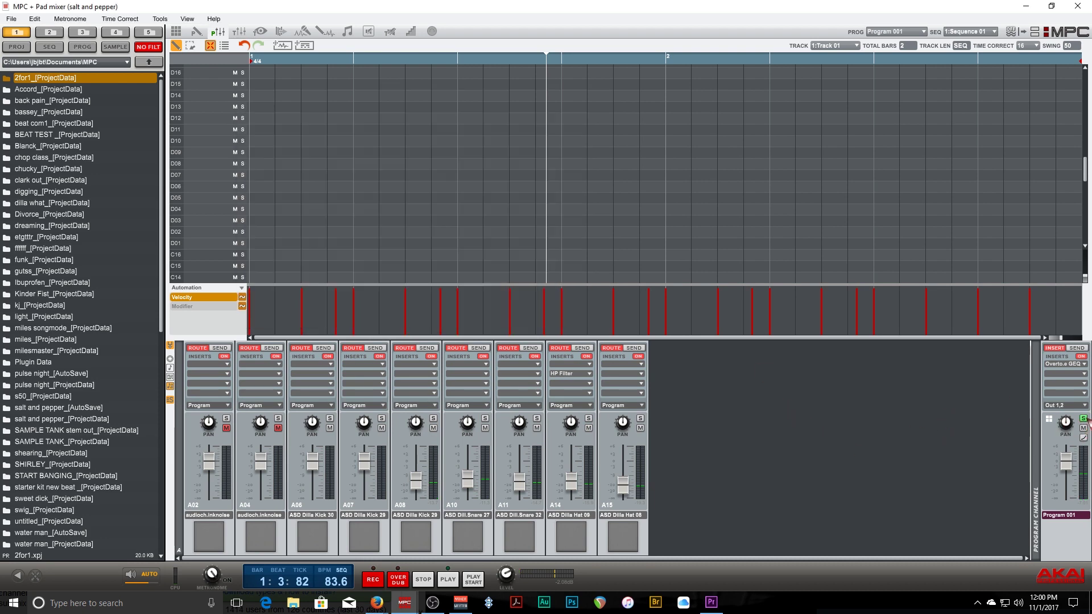
pyautogui.click(1062, 364)
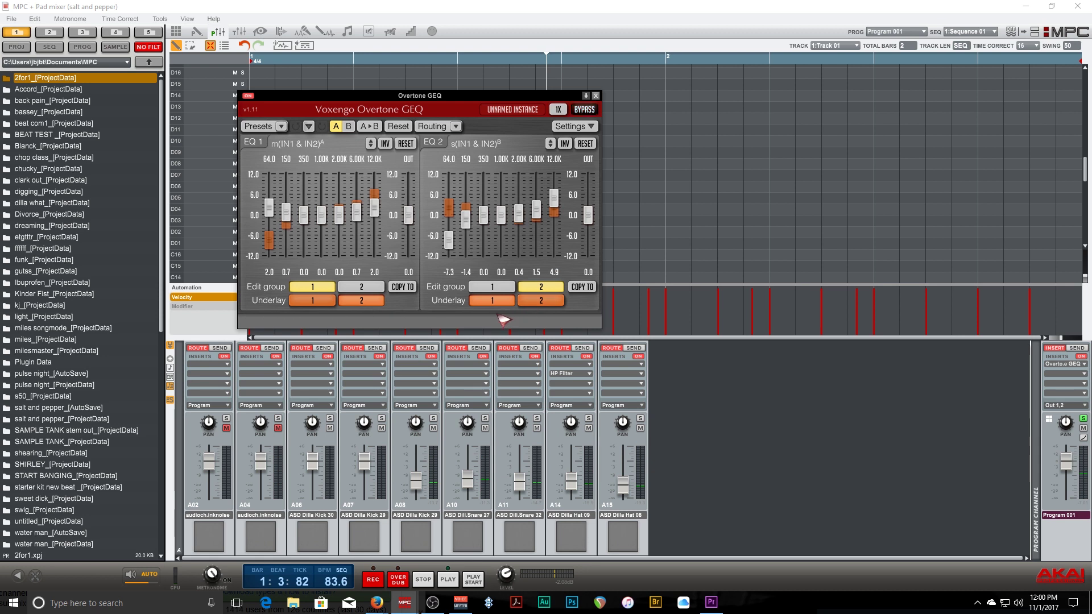
# Play the soloed drums and toggle Overtone GEQ's bypass repeatedly to compare processed and dry sound, leaving it active.
pyautogui.press('space')
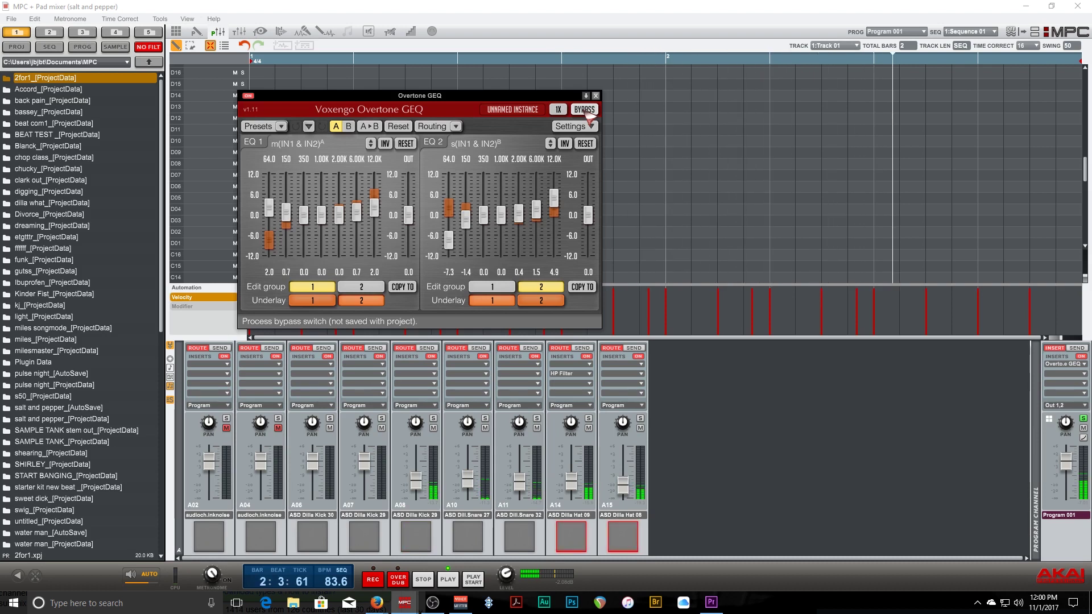
pyautogui.click(589, 113)
pyautogui.click(588, 114)
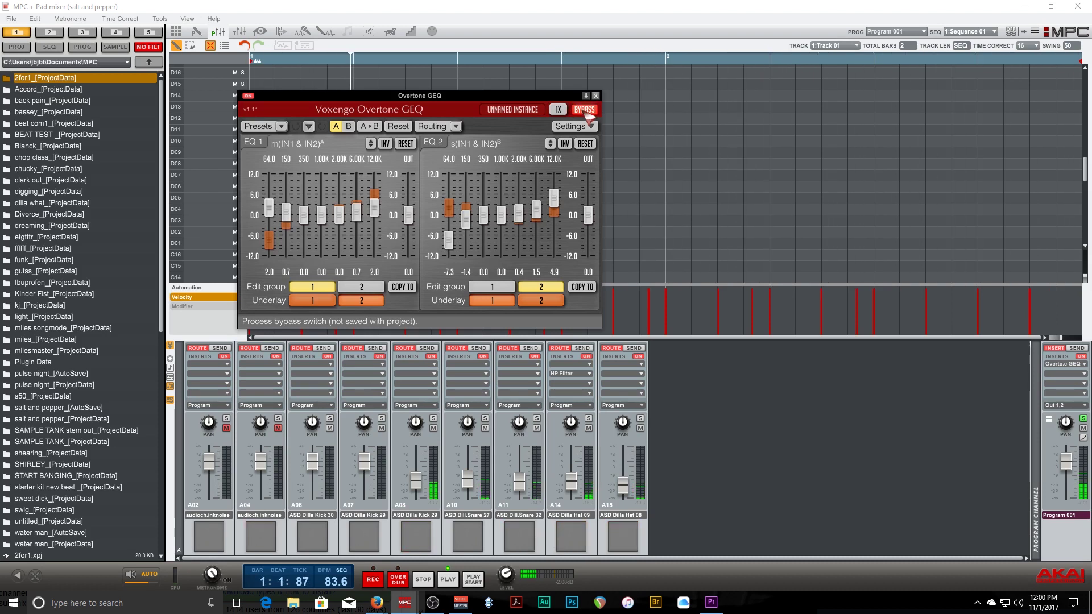
pyautogui.click(588, 114)
pyautogui.click(588, 114)
pyautogui.click(587, 115)
pyautogui.click(587, 115)
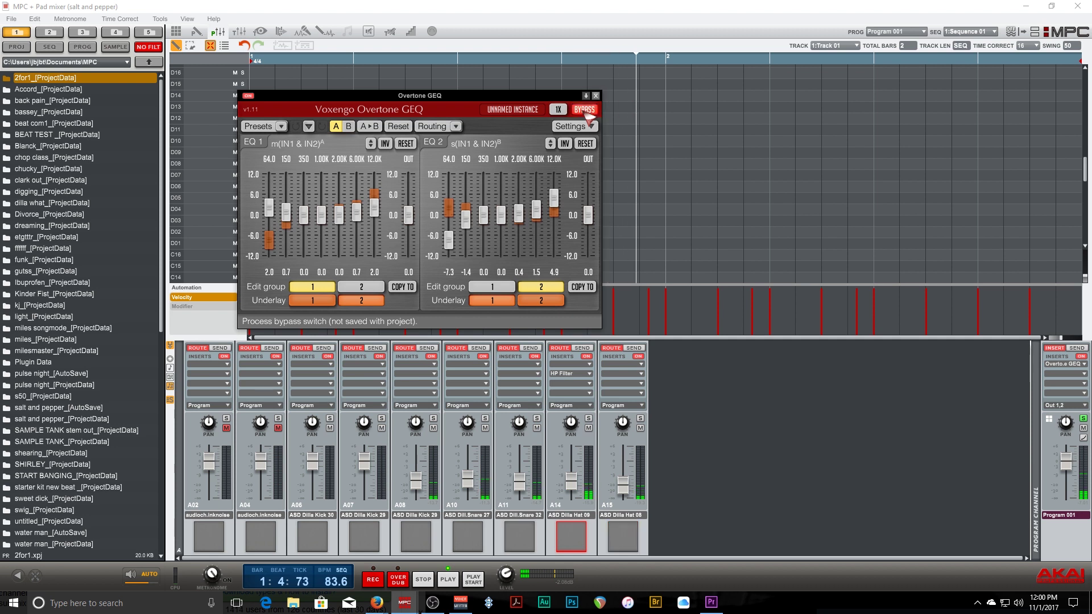
pyautogui.click(587, 115)
pyautogui.click(587, 115)
pyautogui.click(587, 114)
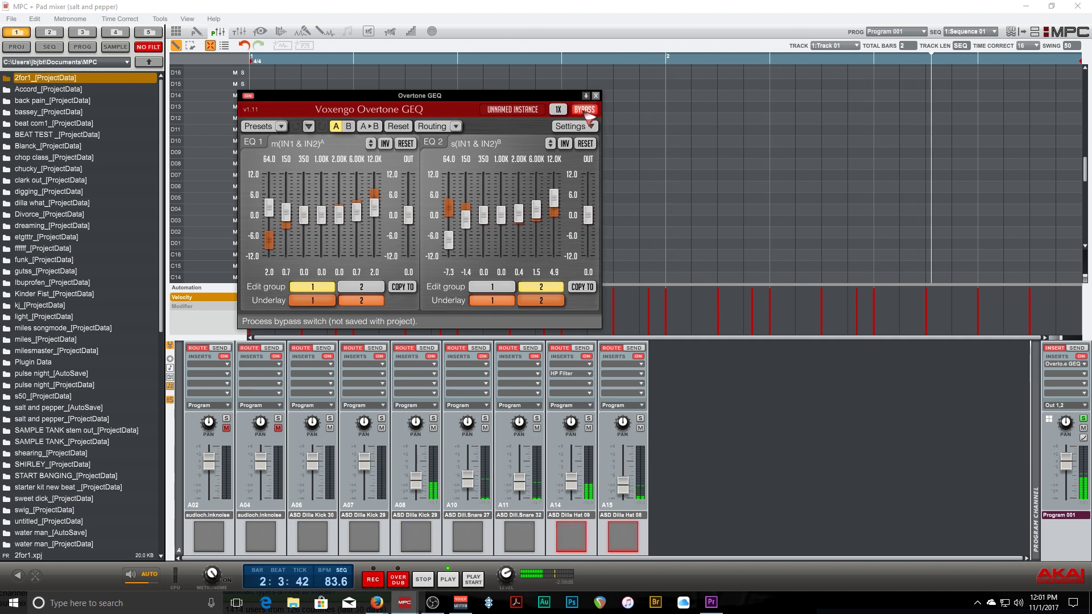
pyautogui.click(588, 114)
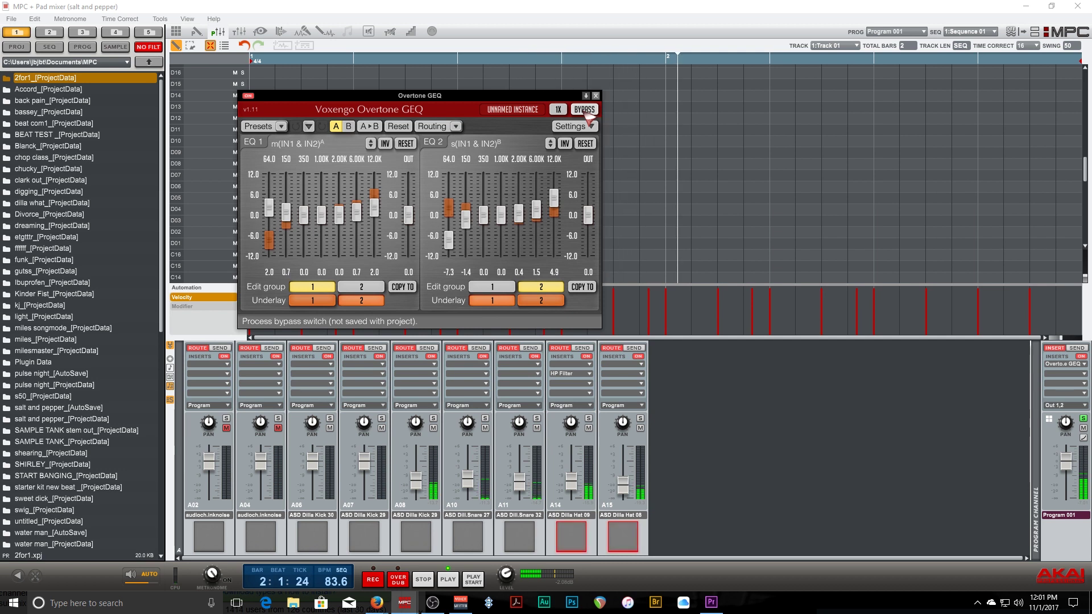
# Audition the Boom Box and More Loudness factory presets in Overtone GEQ while the drums play.
pyautogui.click(282, 128)
pyautogui.moveTo(305, 149)
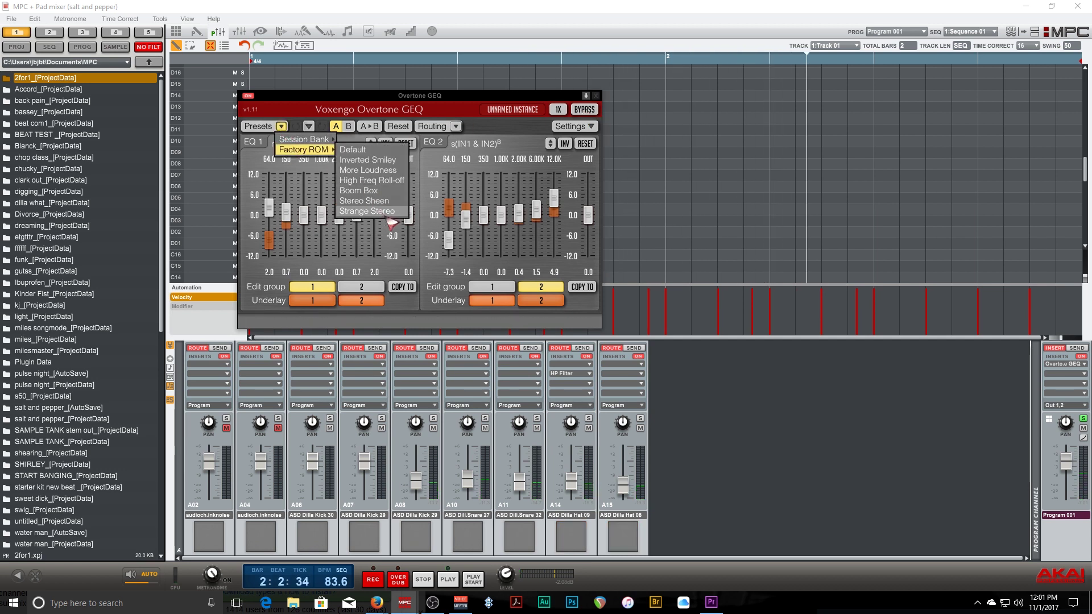
pyautogui.click(364, 190)
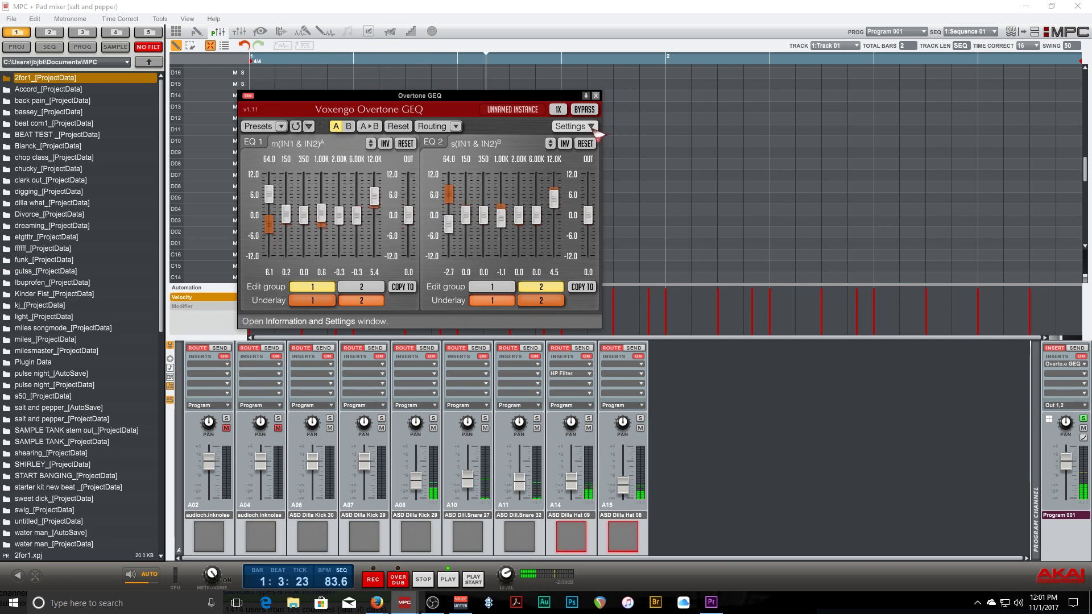
pyautogui.click(281, 126)
pyautogui.moveTo(304, 150)
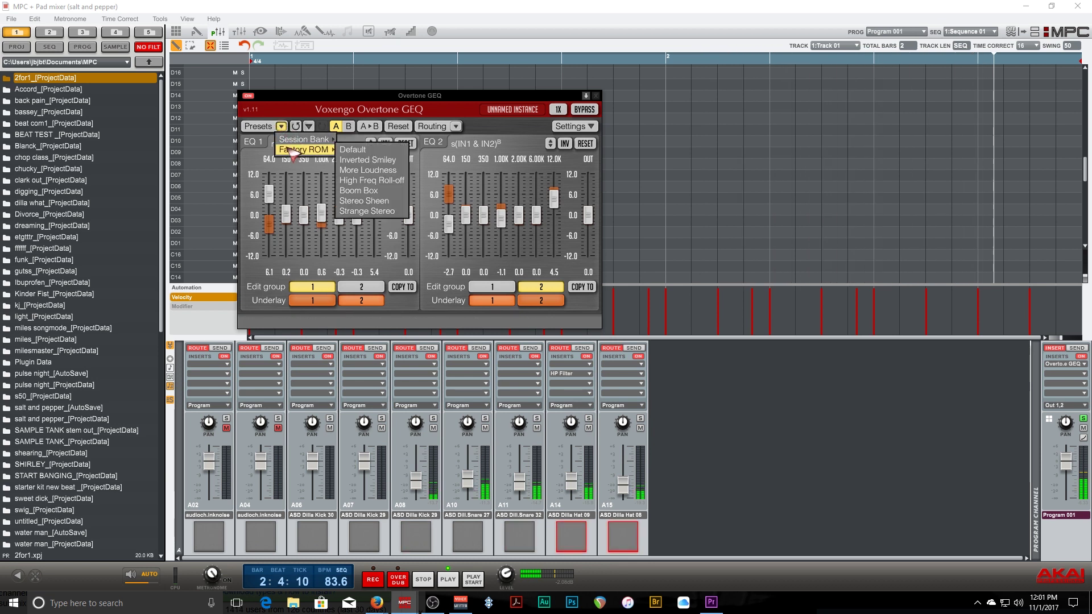
pyautogui.click(387, 170)
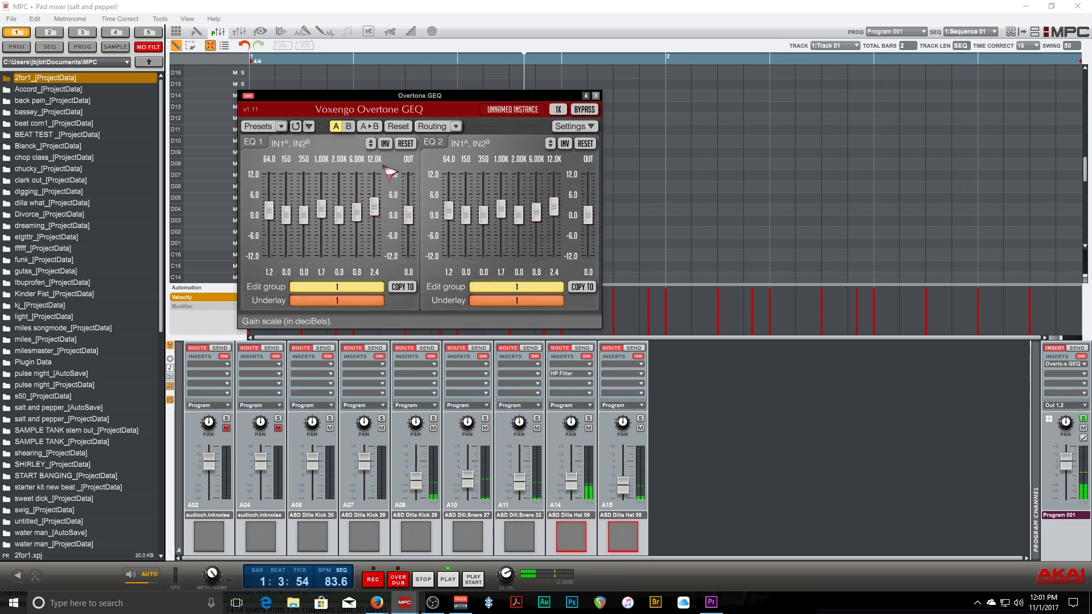
# Audition the High Freq Roll-off factory preset, followed by Boom Box again.
pyautogui.click(280, 126)
pyautogui.moveTo(305, 149)
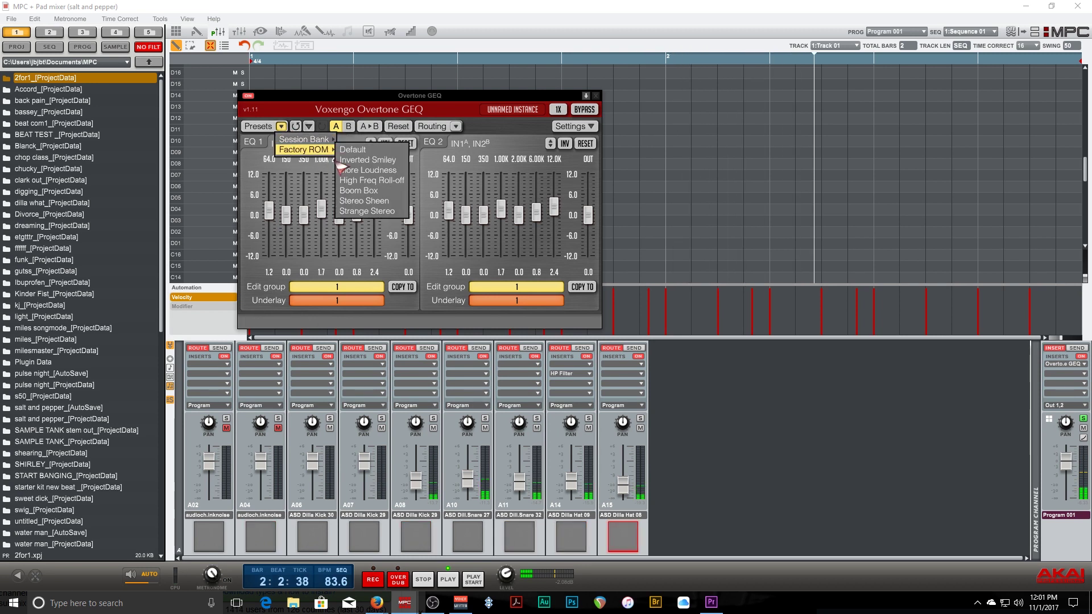
pyautogui.click(281, 126)
pyautogui.moveTo(294, 150)
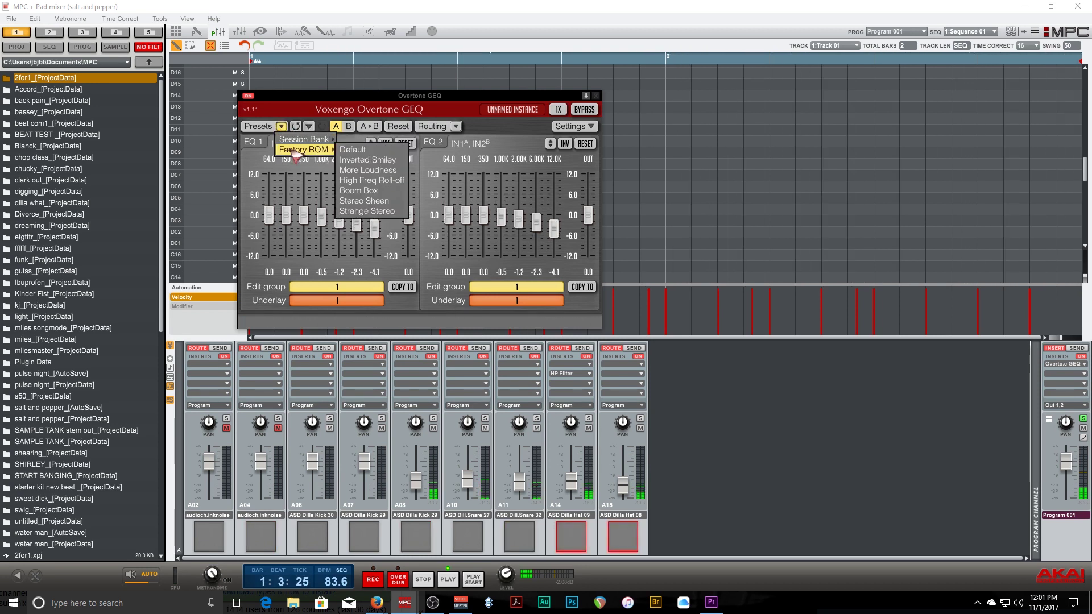
pyautogui.click(389, 199)
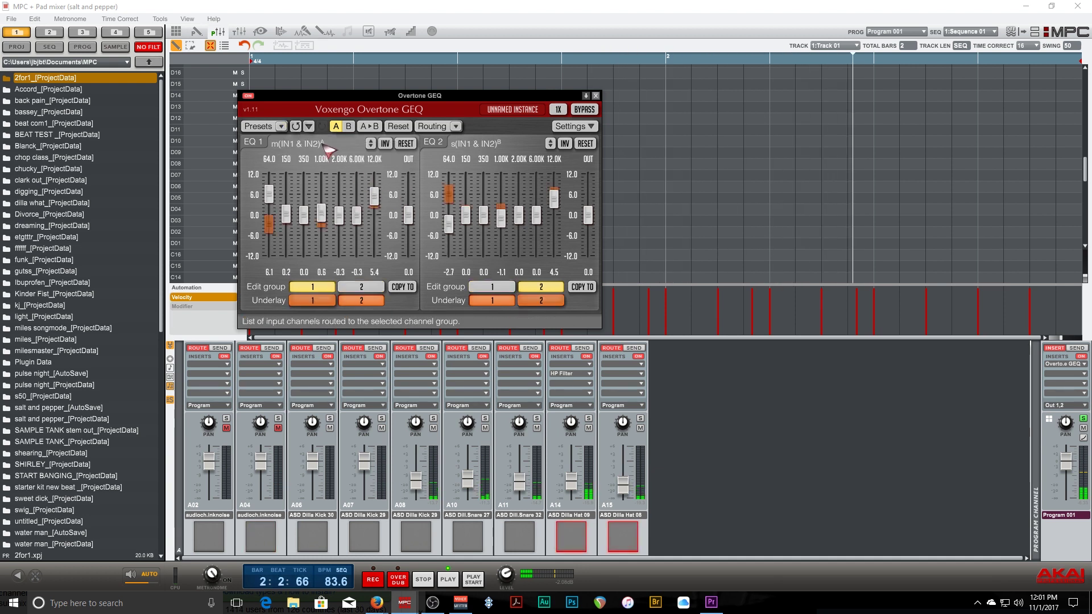
# Audition the Strange Stereo factory preset on the soloed drums.
pyautogui.click(281, 126)
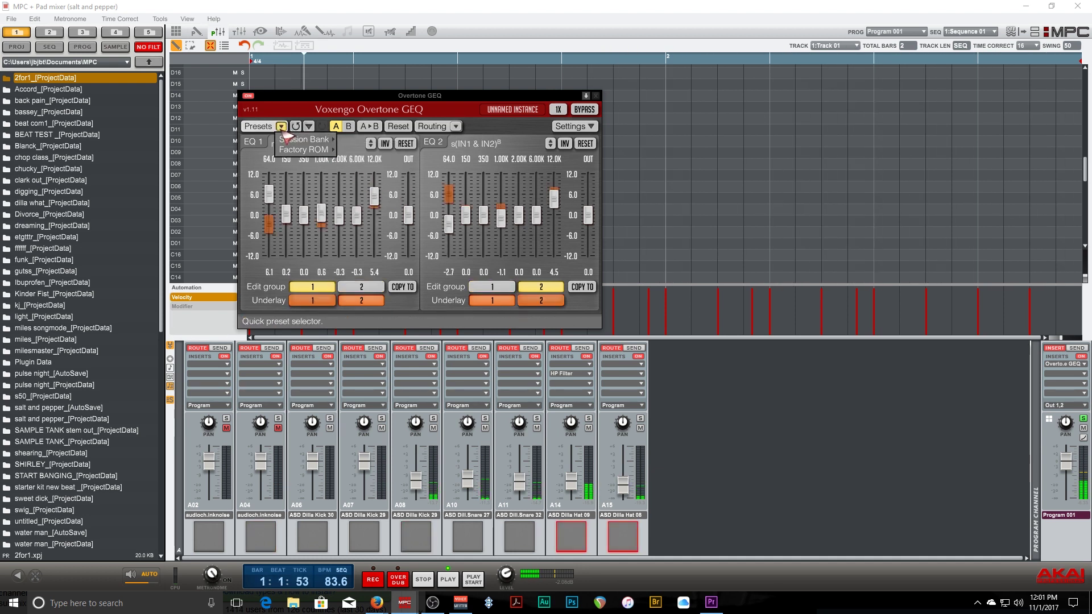
pyautogui.moveTo(305, 150)
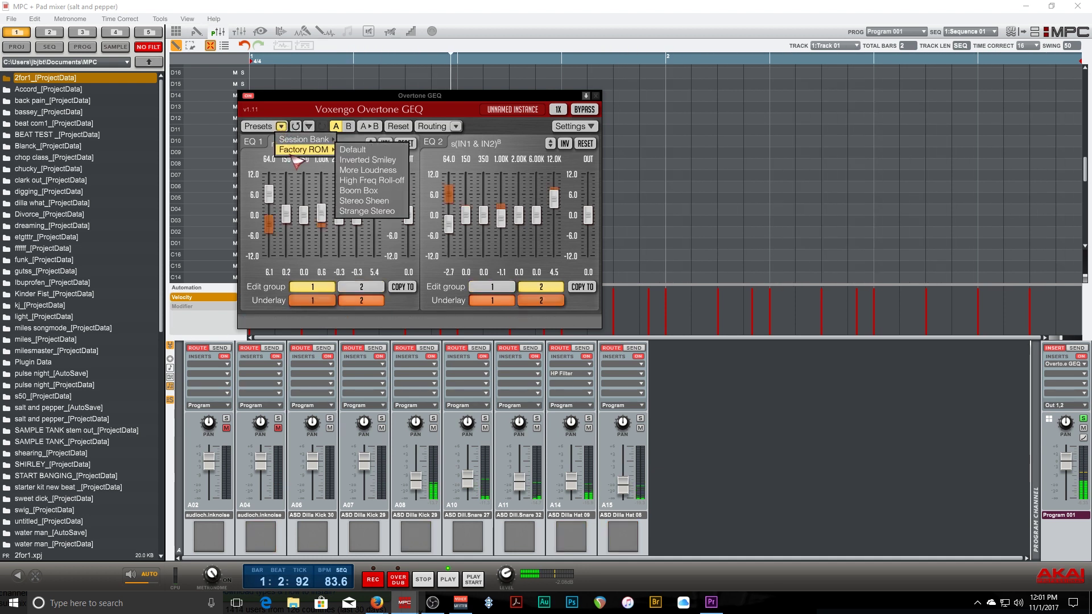
pyautogui.click(362, 214)
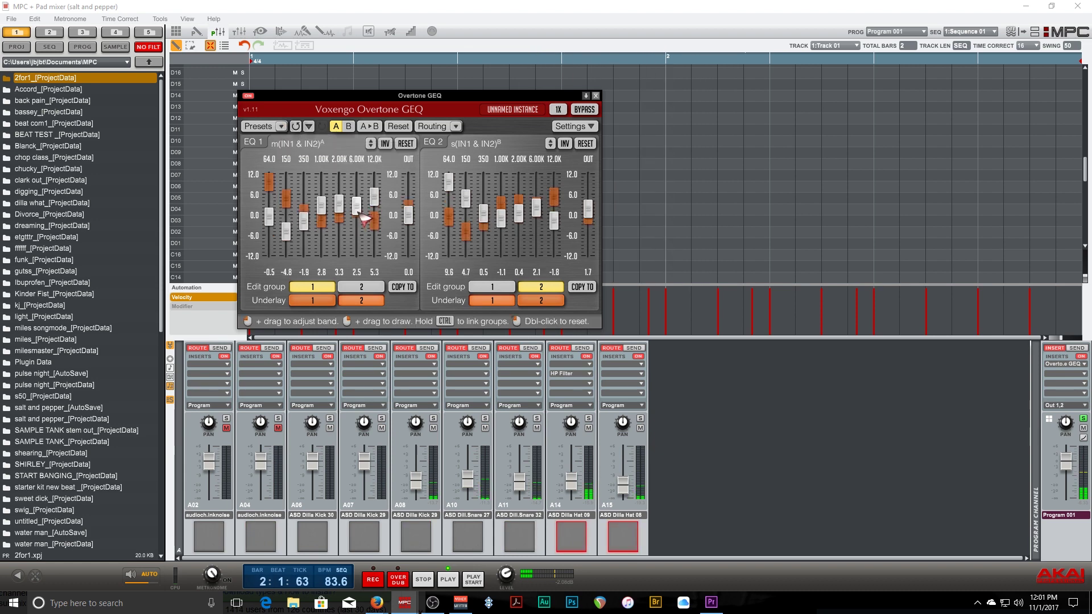
# Load the Stereo Sheen factory preset in Overtone GEQ.
pyautogui.click(282, 126)
pyautogui.moveTo(304, 149)
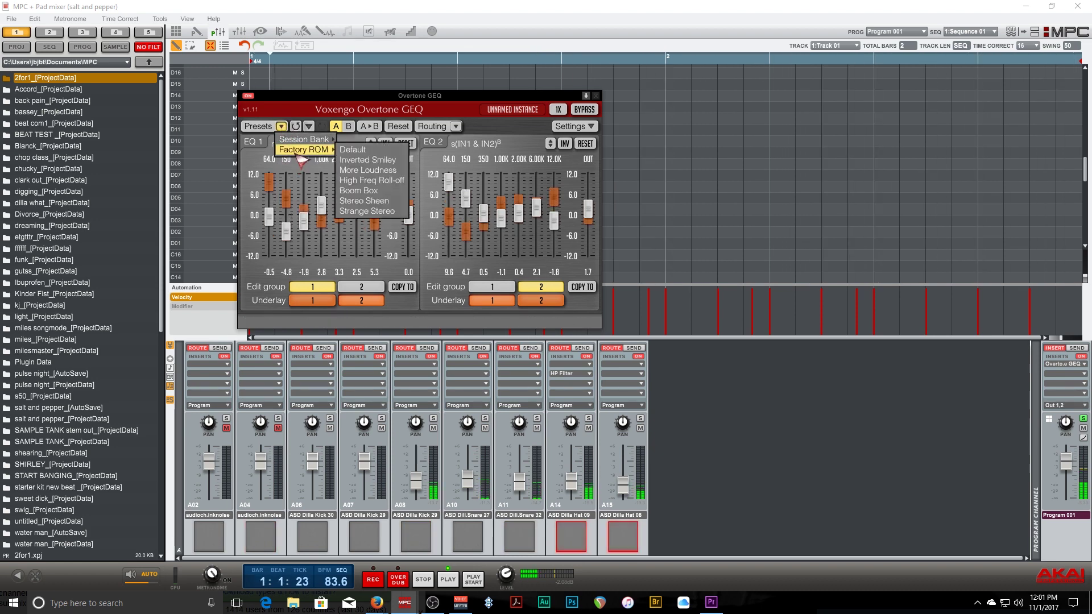
pyautogui.click(368, 202)
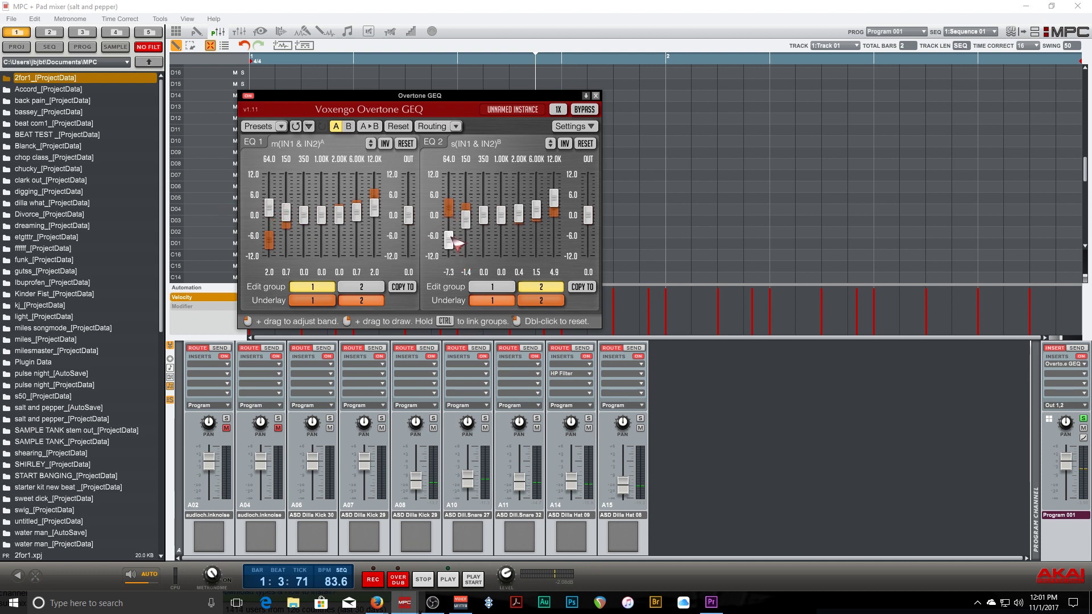
# Raise the 64 Hz band to 6.1 dB in EQ 2 and 5.8 dB in EQ 1, and toggle bypass to compare.
pyautogui.moveTo(458, 242); pyautogui.dragTo(449, 194)
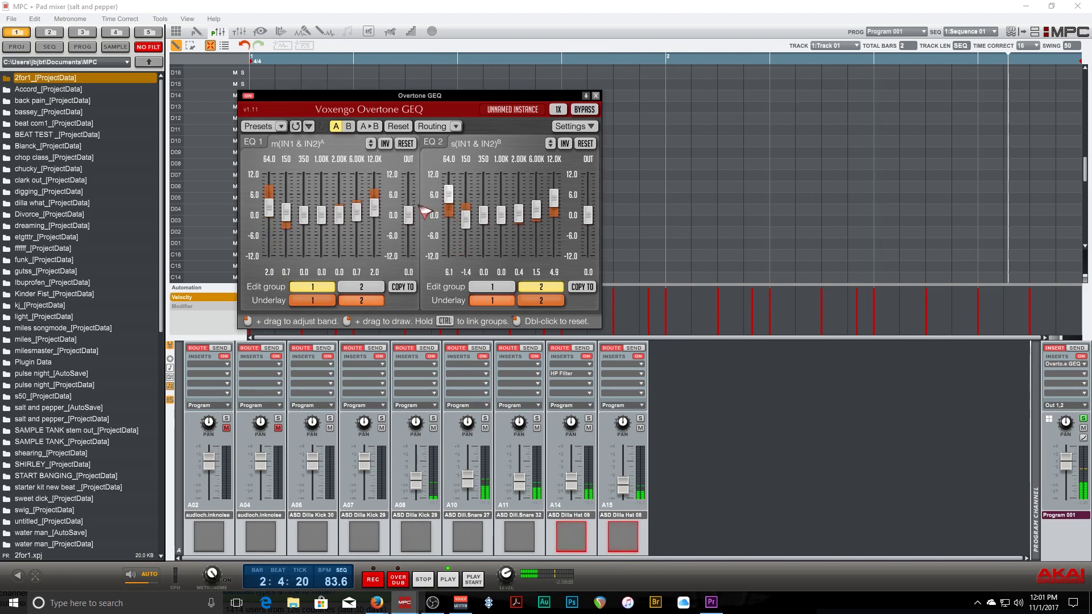
pyautogui.moveTo(269, 207); pyautogui.dragTo(269, 195)
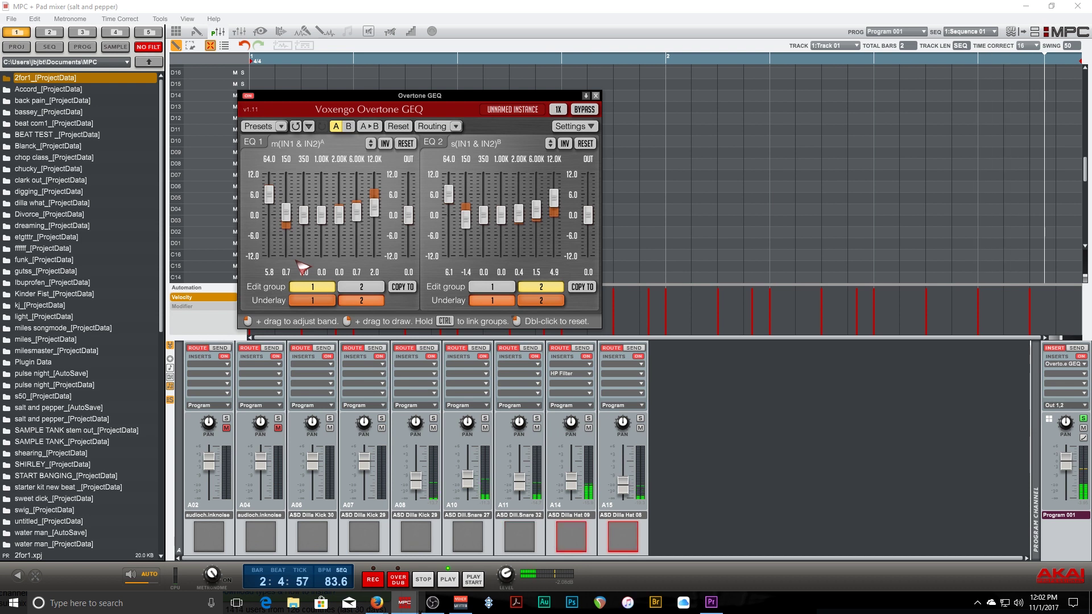
pyautogui.click(585, 111)
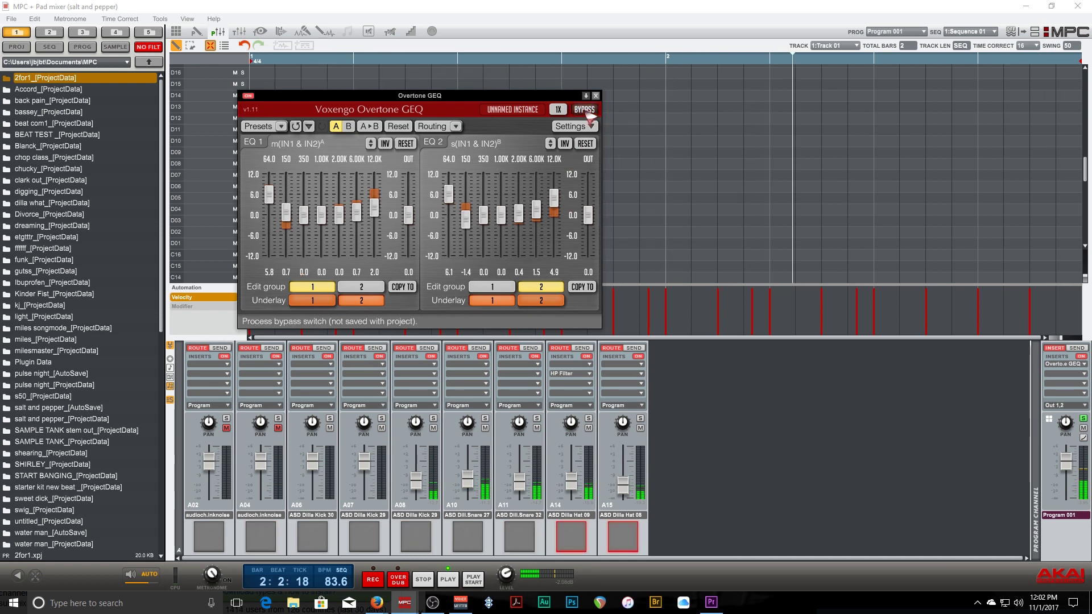
# Reset the EQ 1 bands and reload the Stereo Sheen factory preset in Overtone GEQ.
pyautogui.click(586, 112)
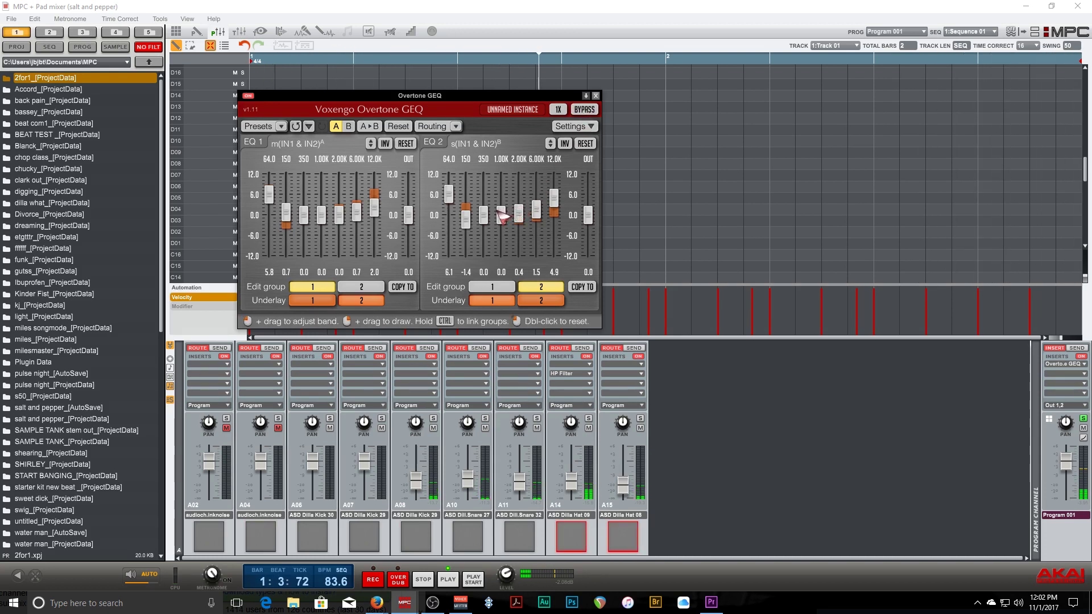
pyautogui.click(405, 143)
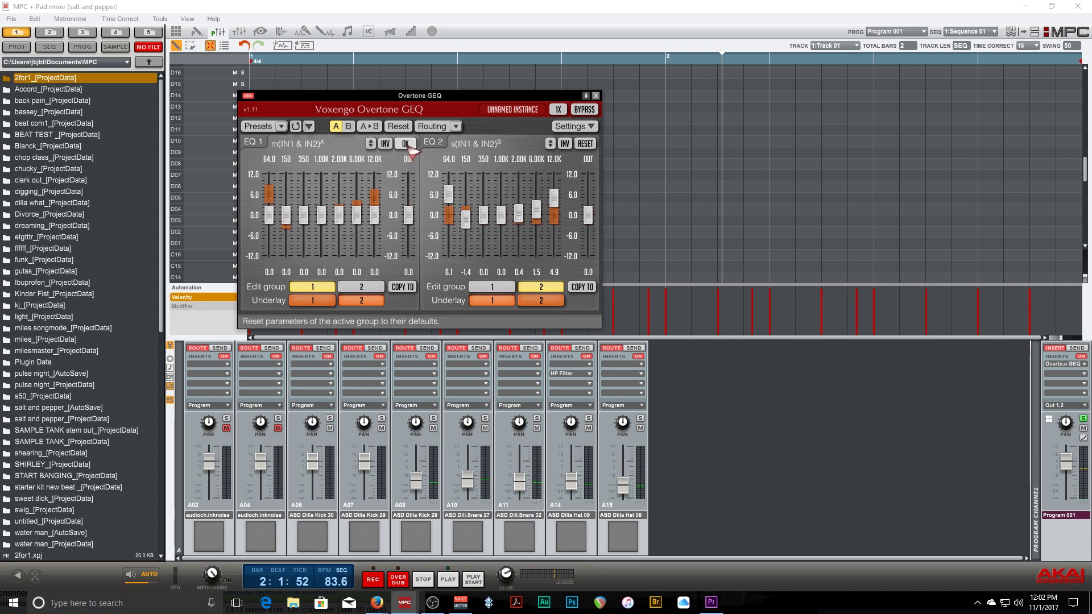
pyautogui.click(281, 125)
pyautogui.moveTo(304, 149)
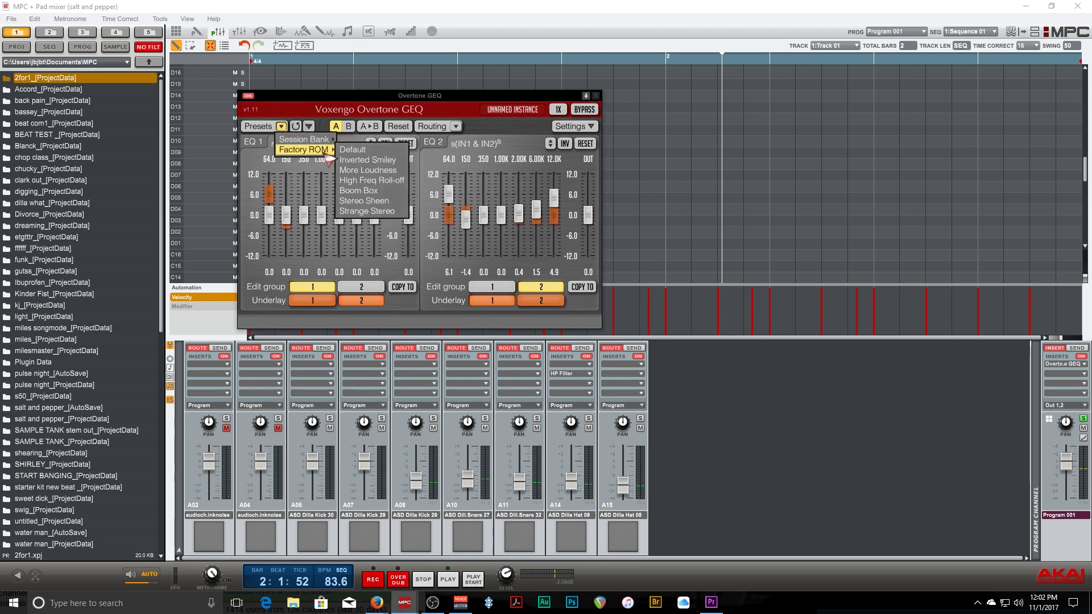
pyautogui.click(378, 203)
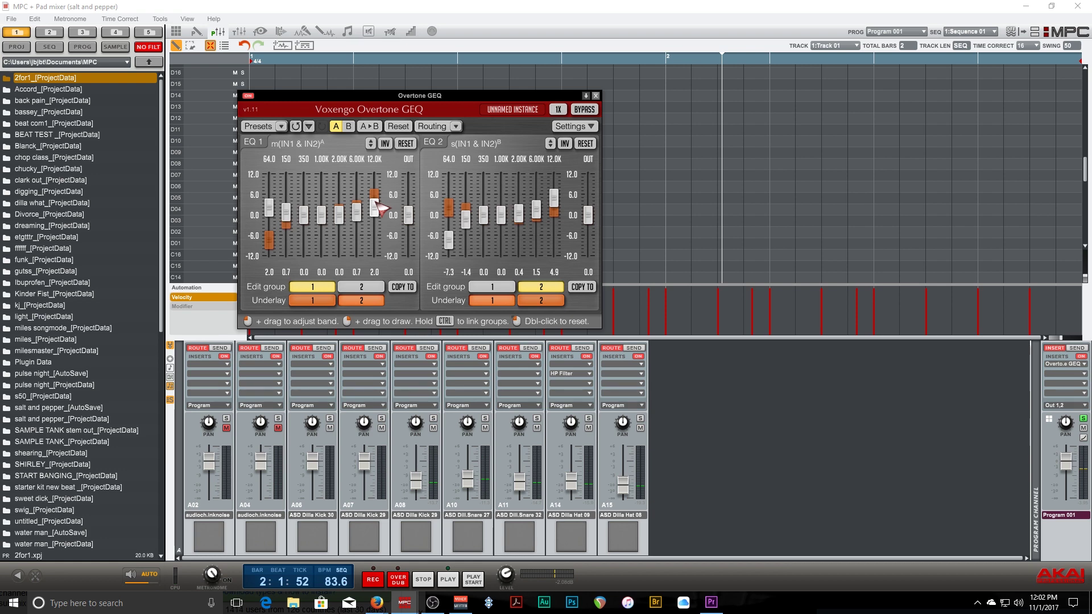
# Audition the individual snare and kick pads A11, A10 and A08 in the pad mixer.
pyautogui.click(519, 537)
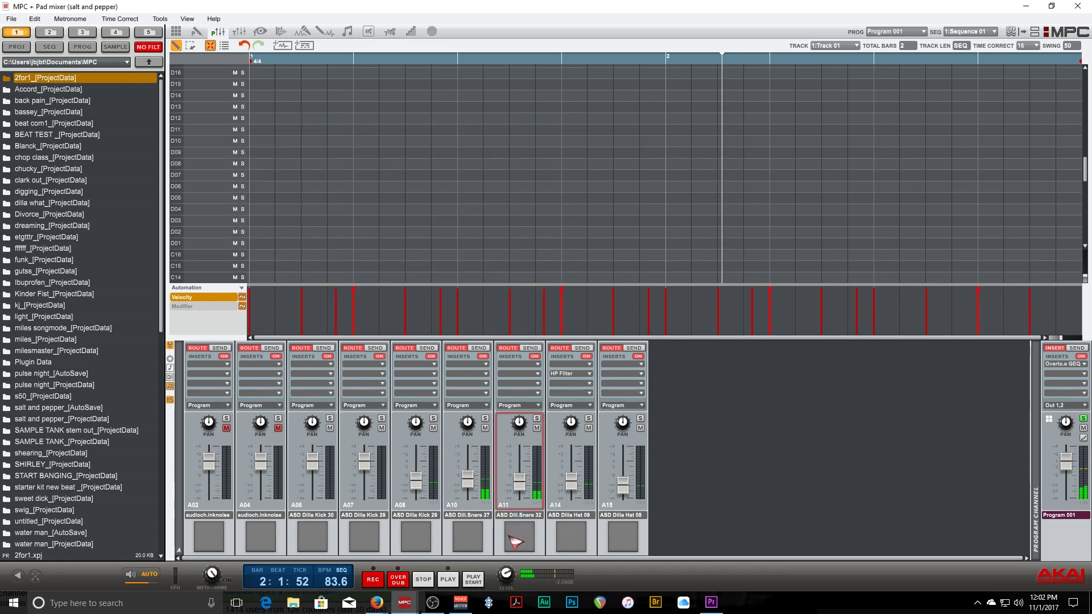
pyautogui.click(462, 538)
pyautogui.press('f')
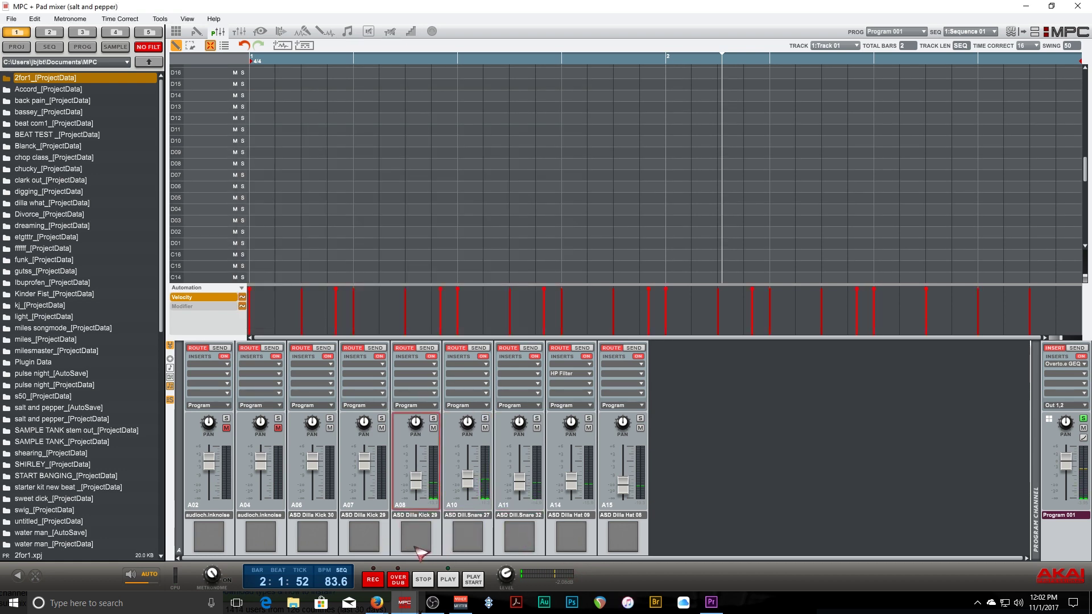
pyautogui.click(416, 547)
# Browse the VST plug-ins for an empty insert on the A08 kick channel, highlight Overtone GEQ and close the list without loading it.
pyautogui.click(434, 374)
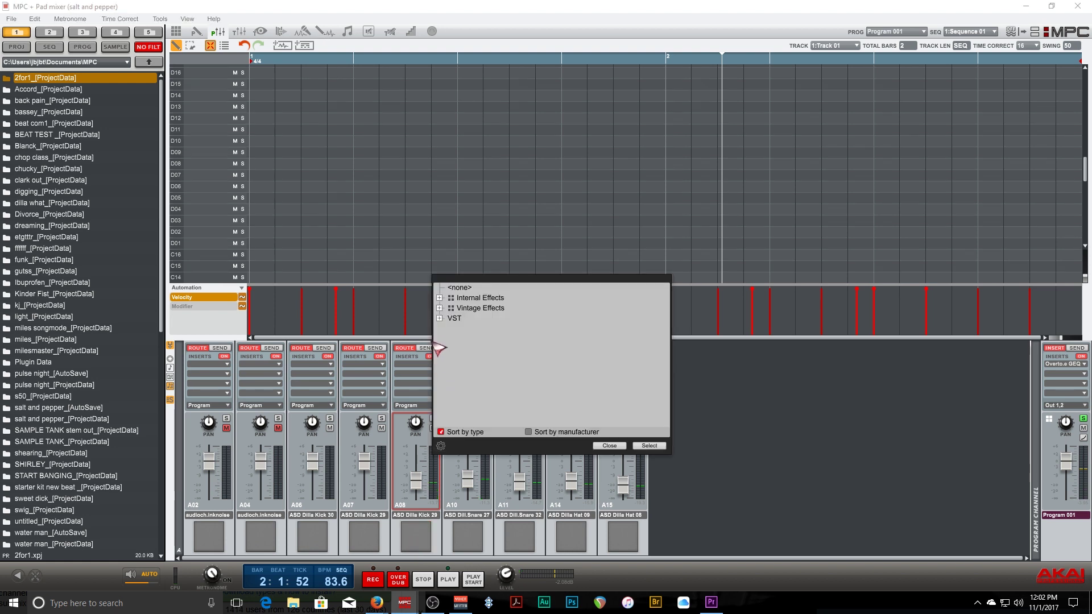
pyautogui.click(439, 319)
pyautogui.click(481, 329)
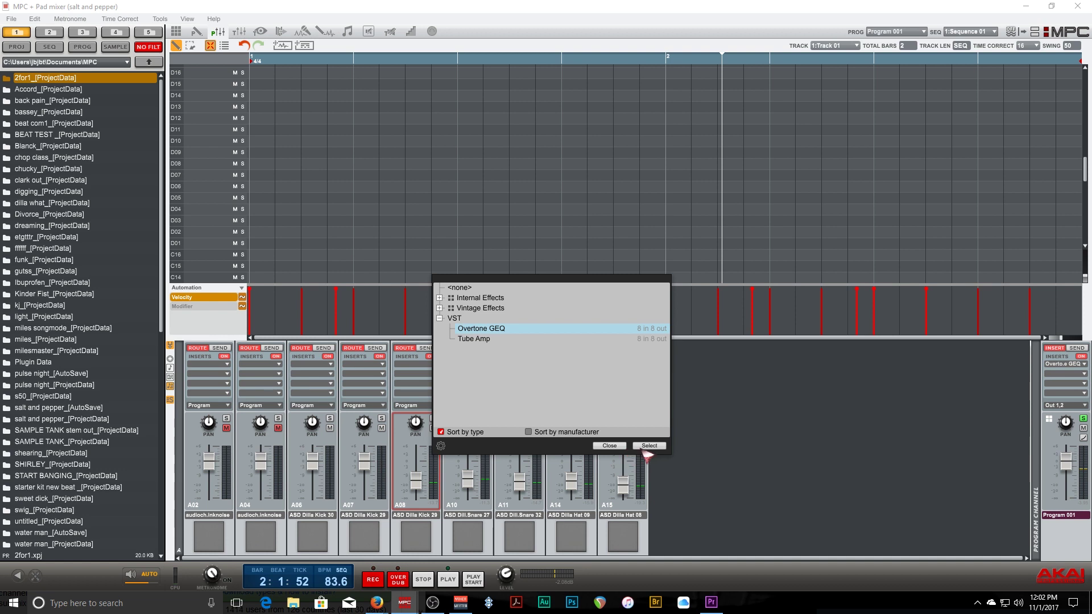
pyautogui.click(611, 446)
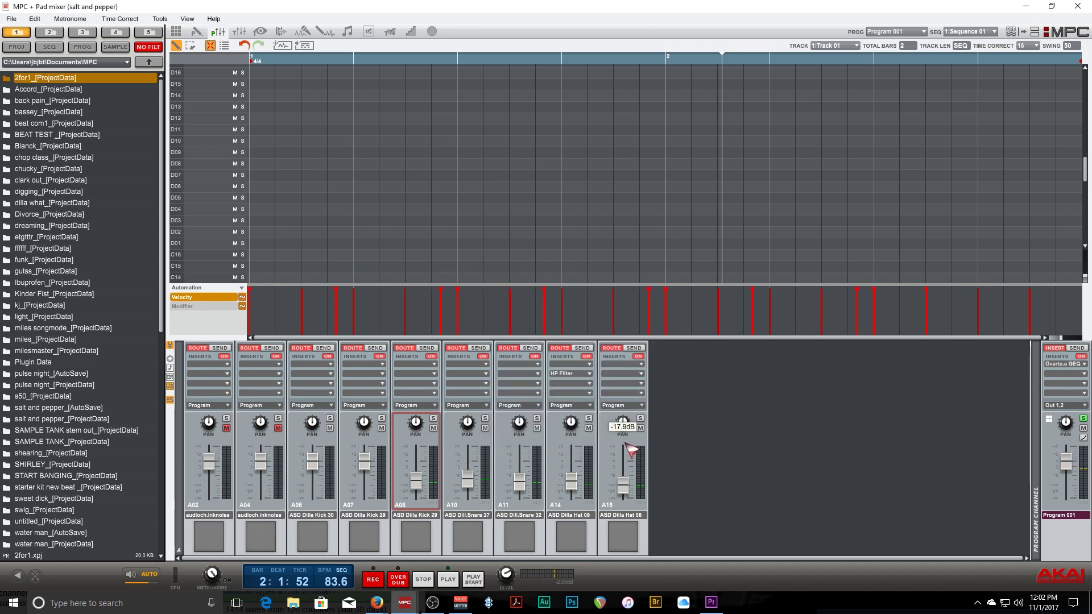
pyautogui.click(418, 508)
pyautogui.click(423, 480)
pyautogui.moveTo(416, 507)
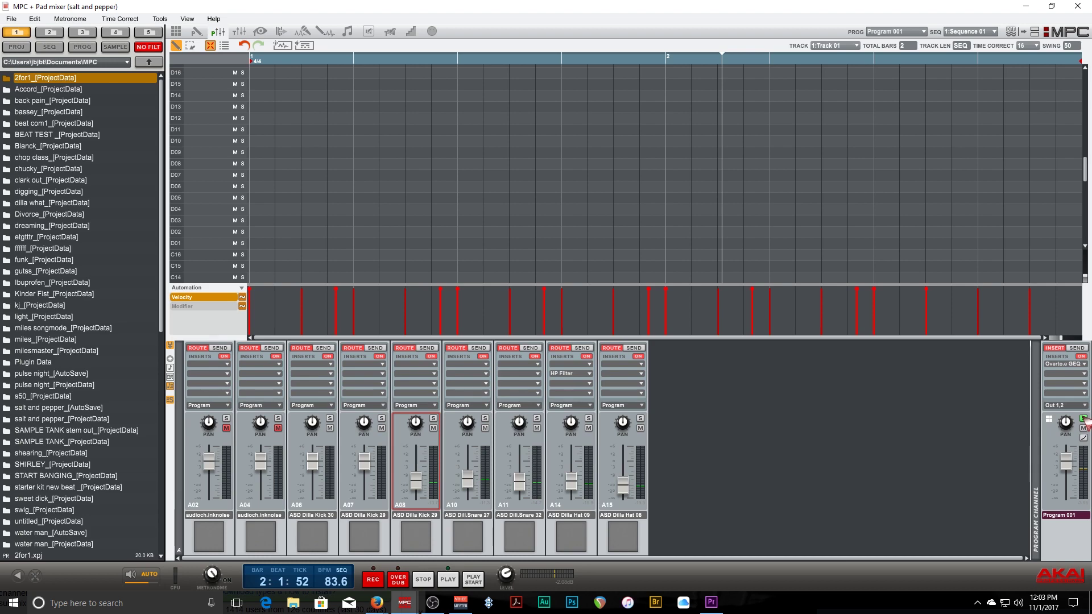
# Play the drums, compare the Program 001 channel with Overtone GEQ bypassed and active, and close the plug-in window.
pyautogui.press('space')
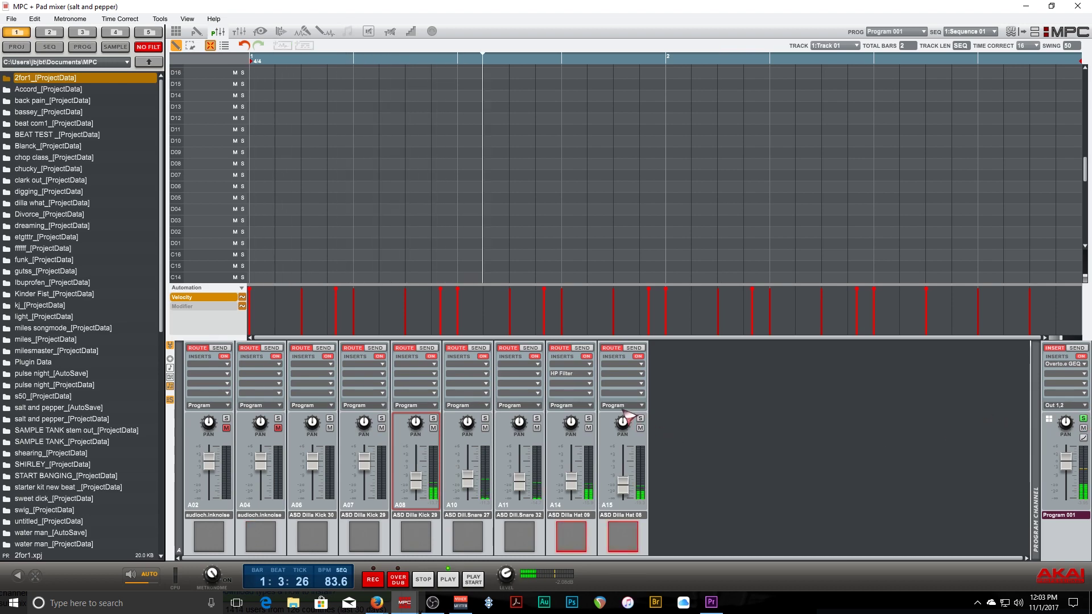
pyautogui.click(1067, 365)
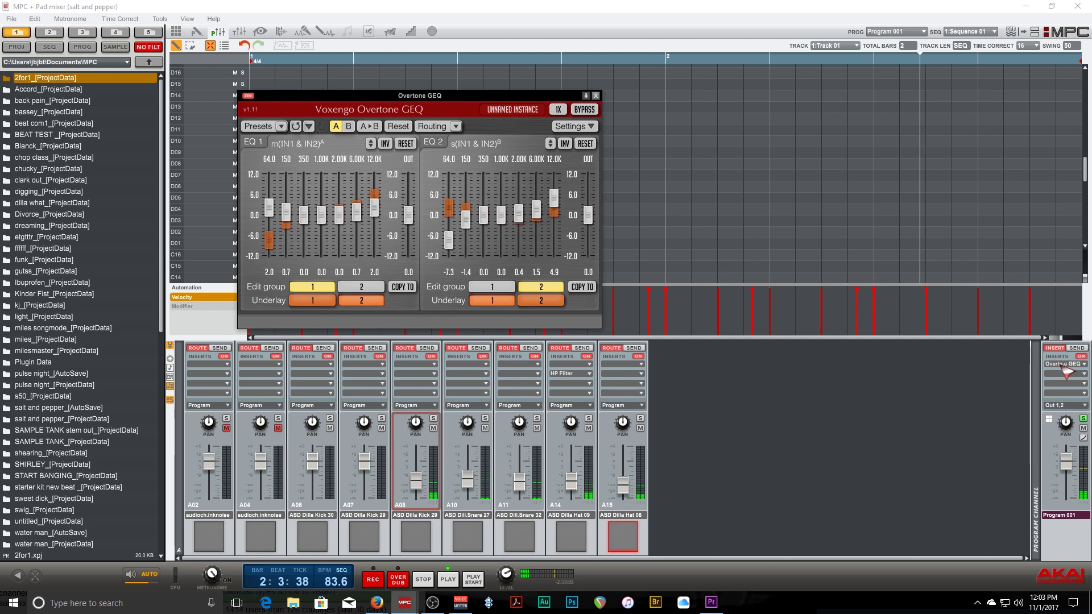
pyautogui.click(584, 111)
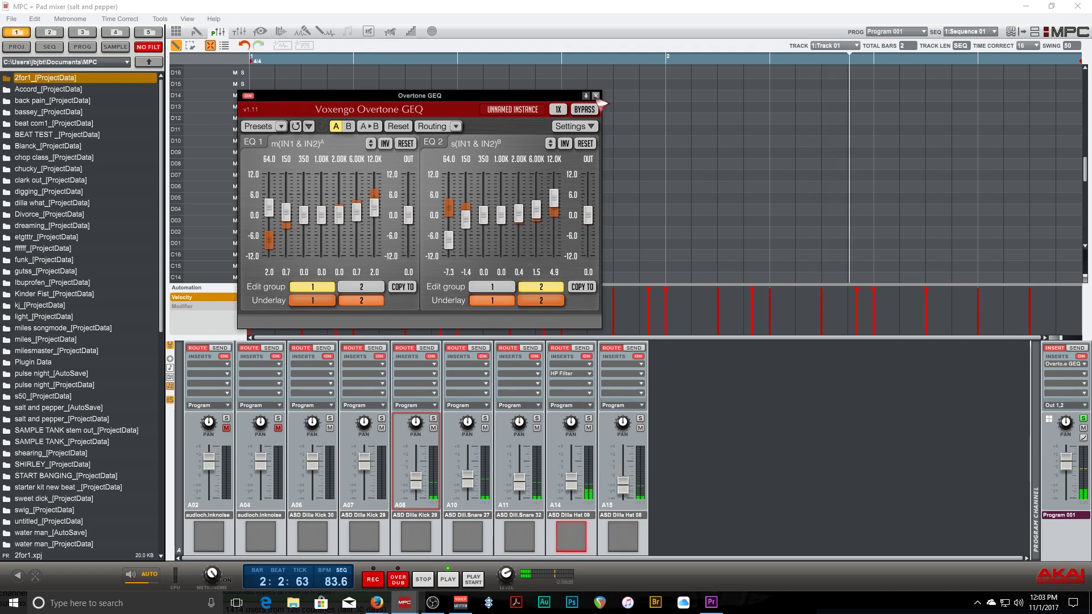
pyautogui.click(596, 96)
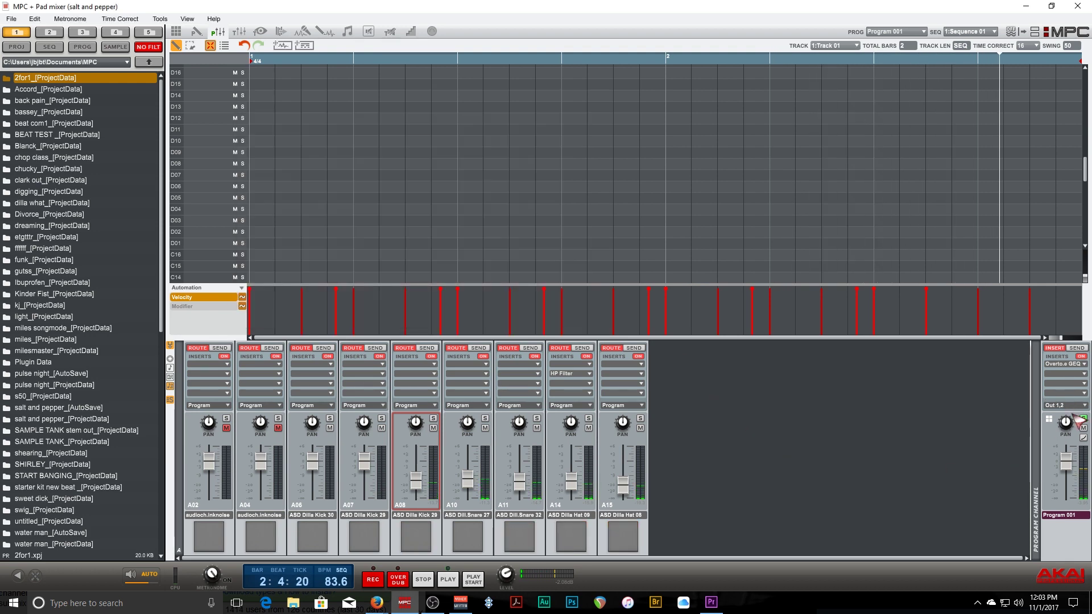
# Switch to the channel mixer, enable the inserts on the Outputs 1/2 master and open its Tube Amp plug-in.
pyautogui.click(240, 32)
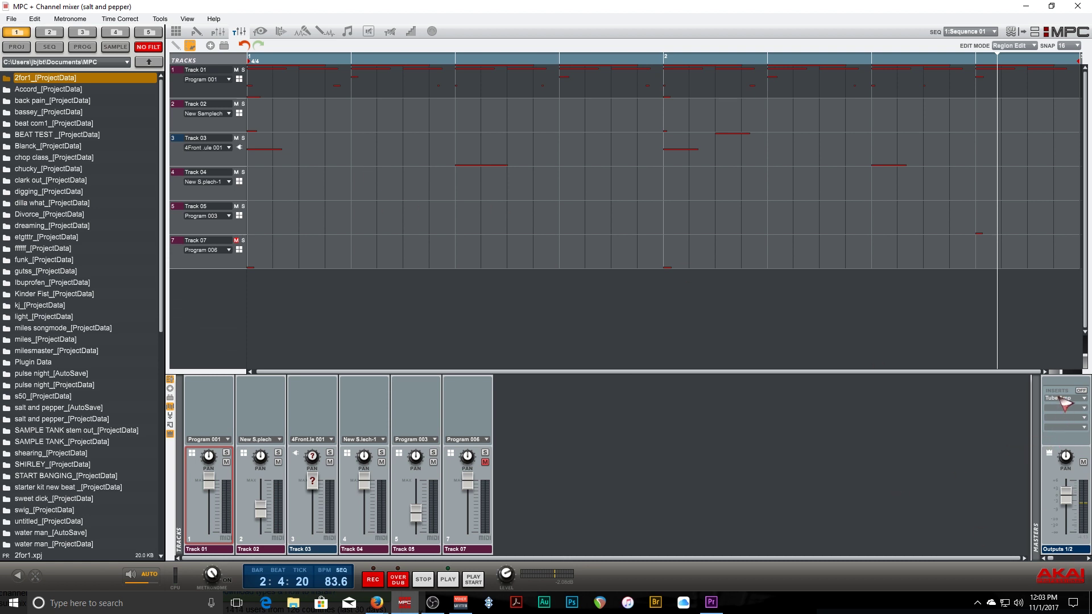
pyautogui.click(1082, 390)
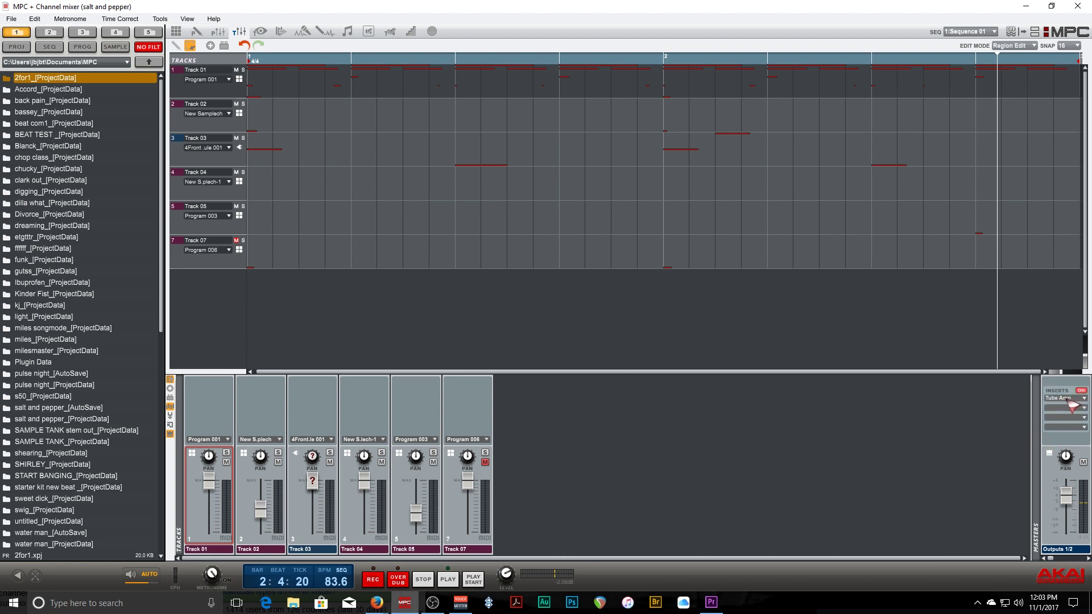
pyautogui.click(1070, 401)
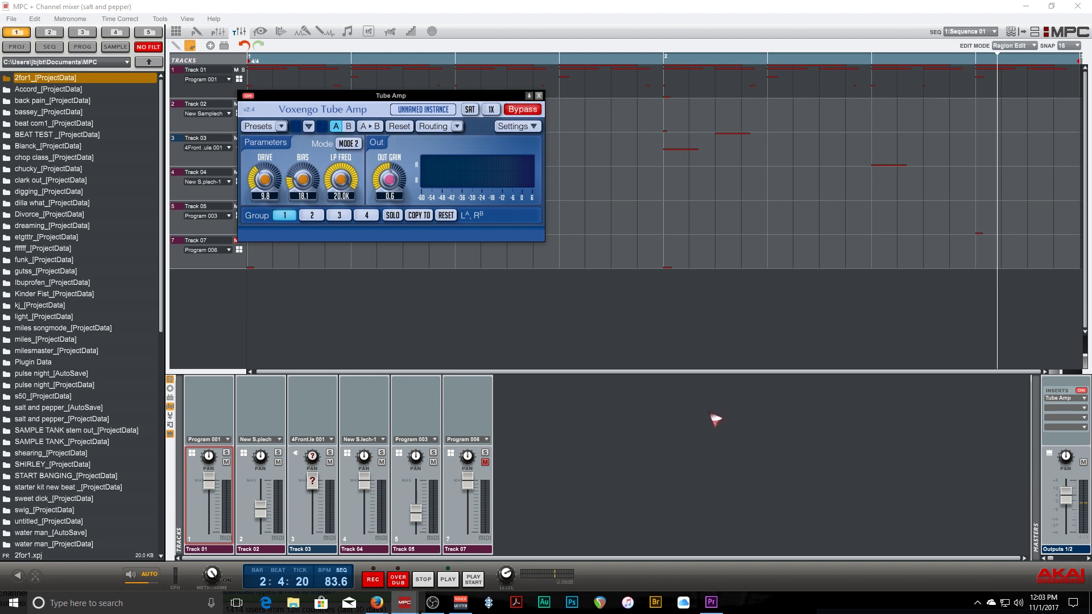
# Play the sequence and turn off Tube Amp's bypass to hear the effect on the master output.
pyautogui.click(448, 579)
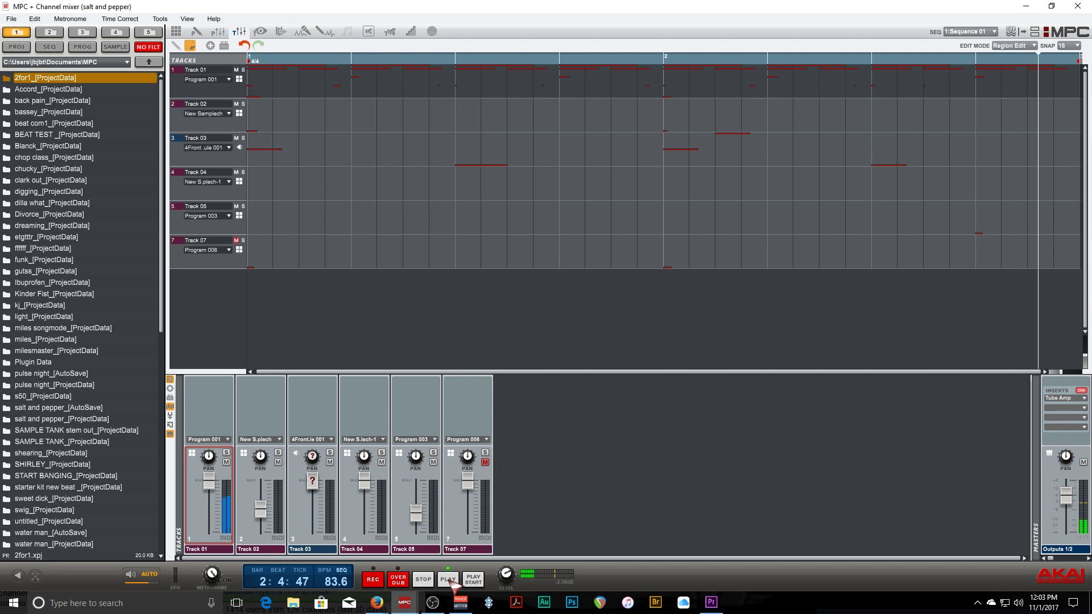
pyautogui.click(1076, 401)
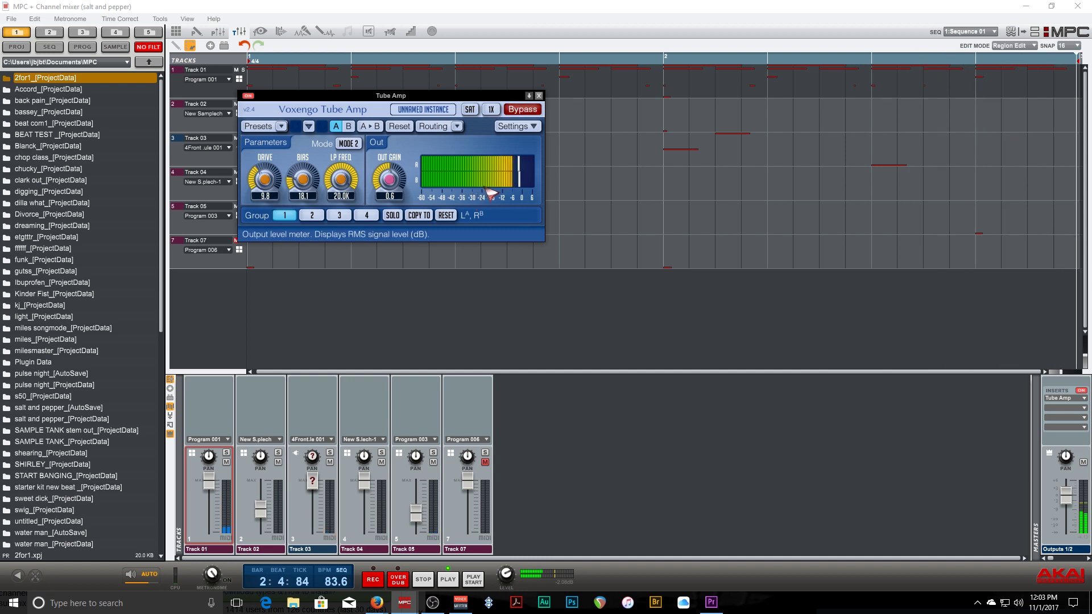
pyautogui.click(526, 112)
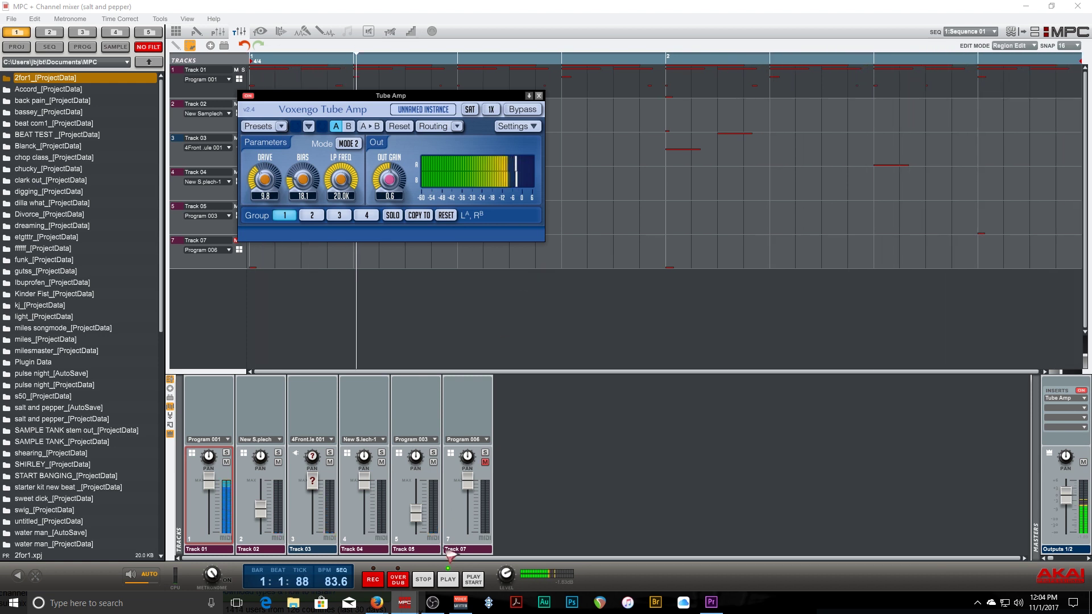
pyautogui.click(537, 273)
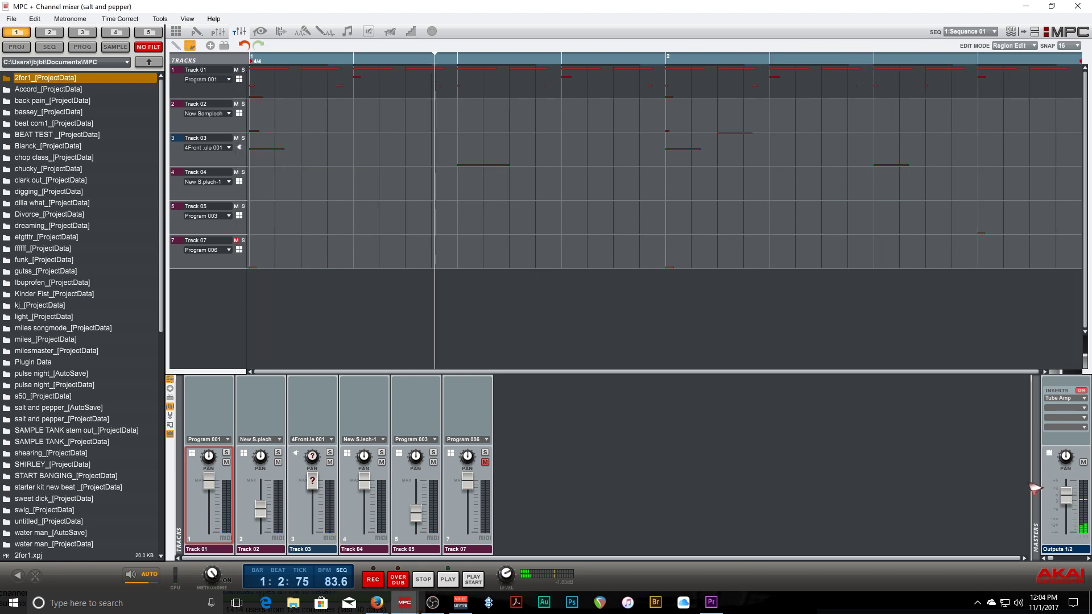
# During playback, try Tube Amp with drive 28.1, bias 44.0 and low-pass frequency 270 Hz, and reset group 1 to its defaults.
pyautogui.click(1059, 399)
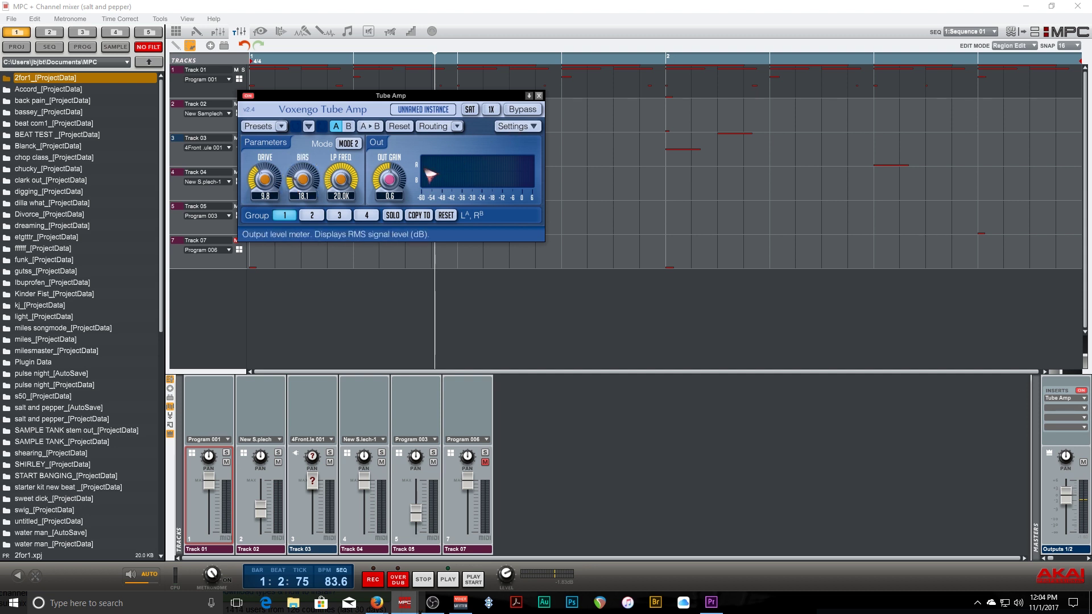
pyautogui.press('space')
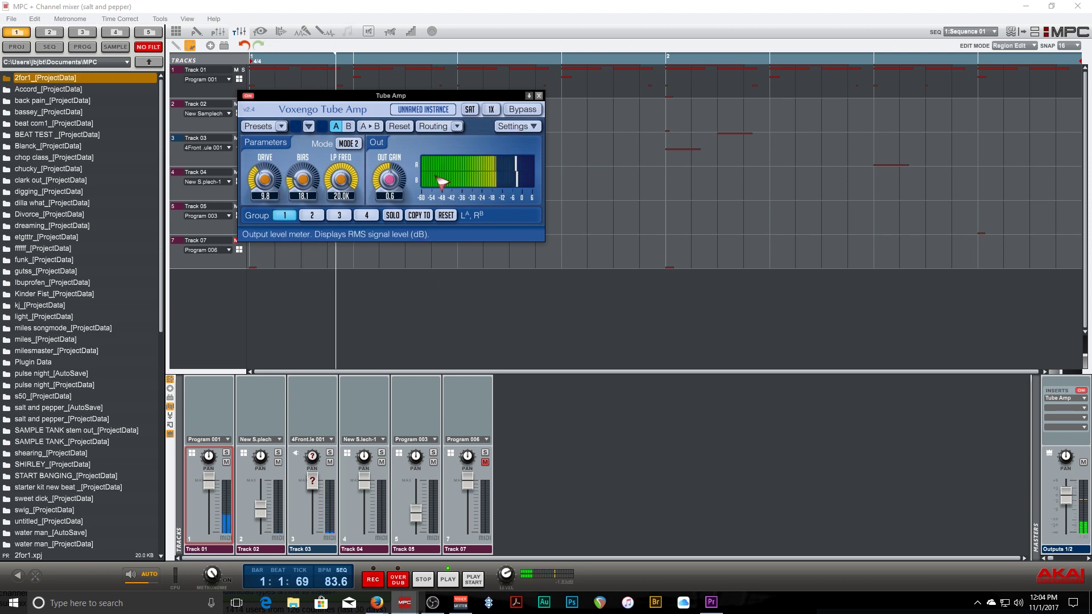
pyautogui.moveTo(286, 189); pyautogui.dragTo(286, 165)
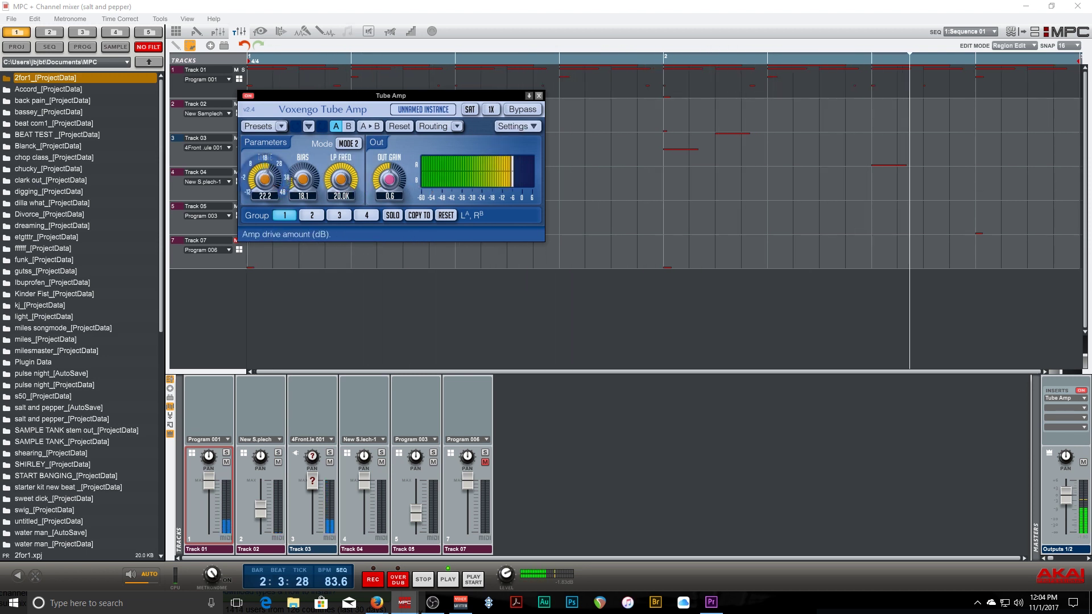
pyautogui.moveTo(268, 187)
pyautogui.mouseDown()
pyautogui.moveTo(267, 239)
pyautogui.moveTo(279, 182)
pyautogui.mouseUp()
pyautogui.moveTo(303, 180); pyautogui.dragTo(303, 94)
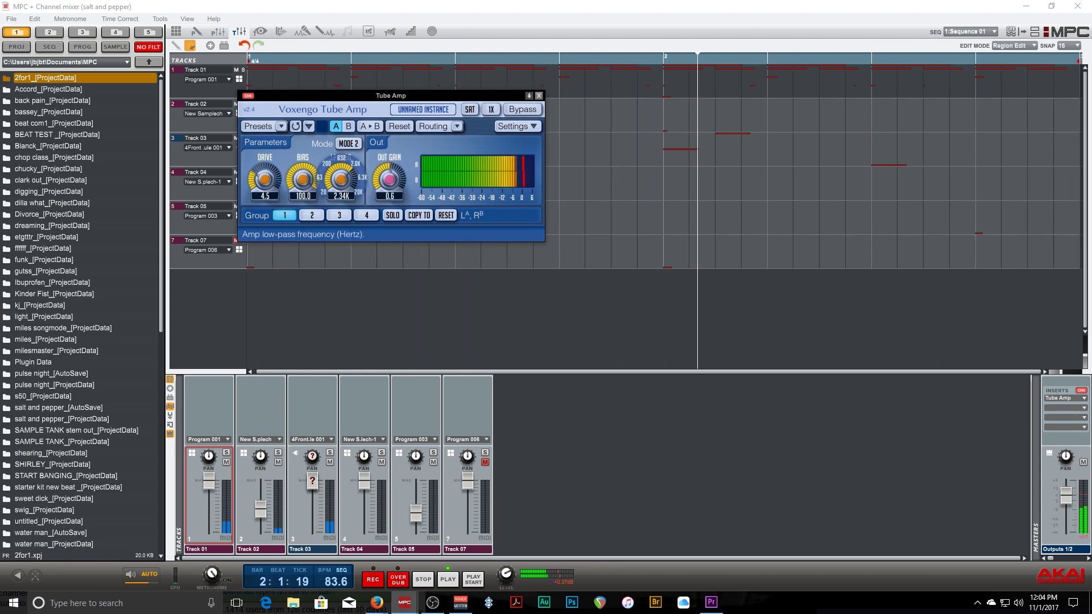
pyautogui.moveTo(303, 179); pyautogui.dragTo(302, 227)
pyautogui.moveTo(265, 179); pyautogui.dragTo(265, 153)
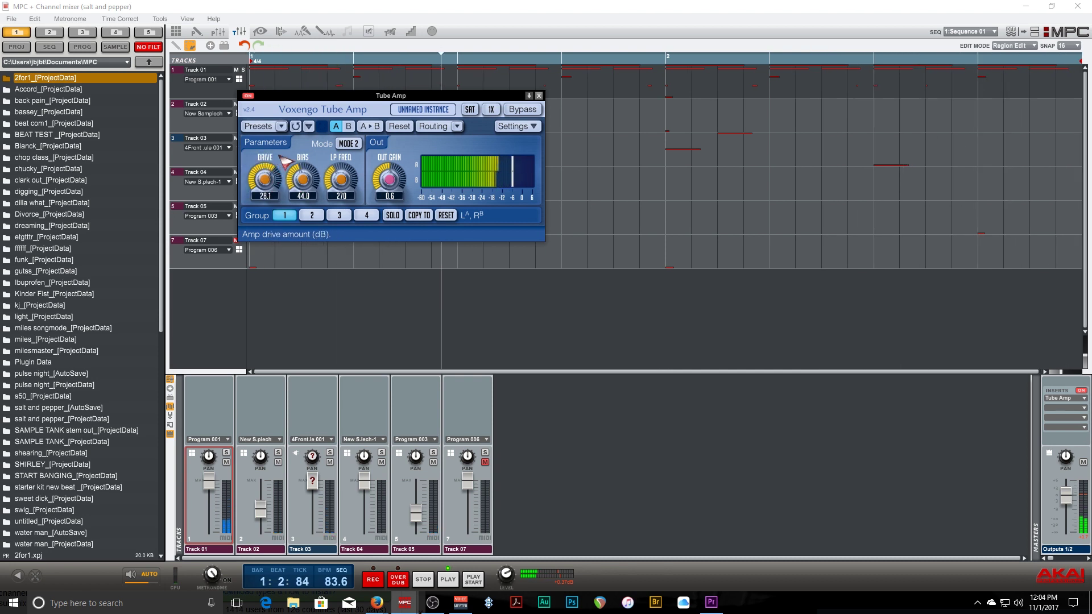
pyautogui.click(446, 215)
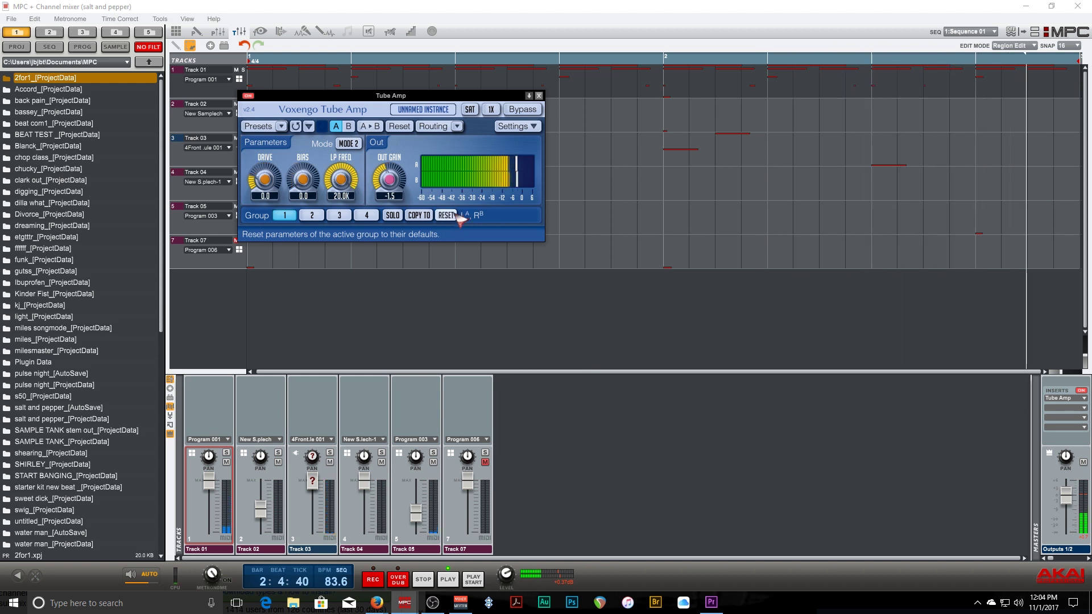
pyautogui.press('Escape')
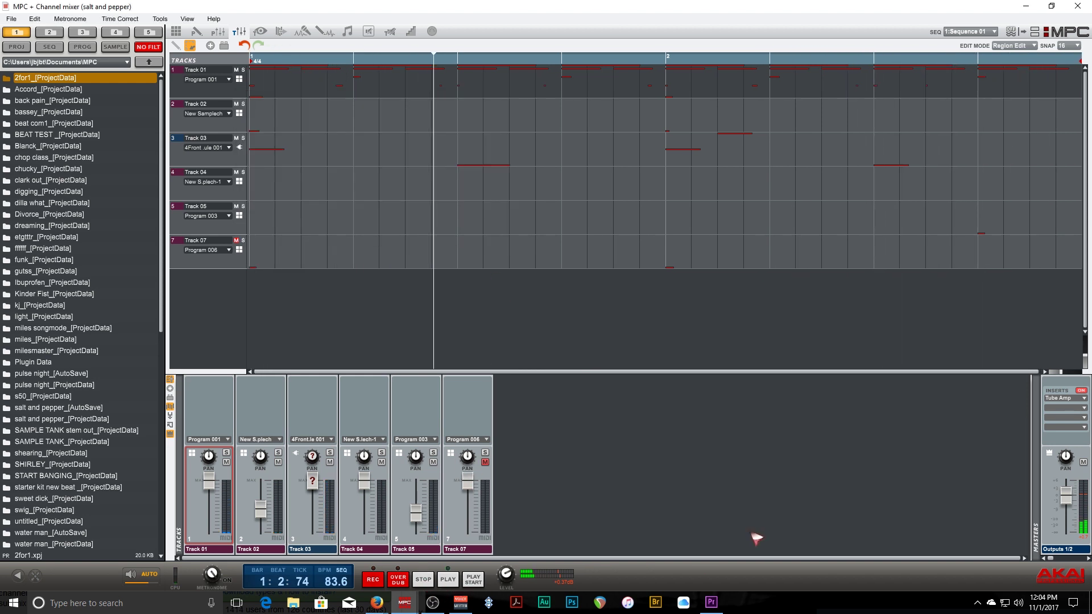
# Reopen the master's Tube Amp and load the Fuzzy Overdrive factory preset.
pyautogui.click(1067, 401)
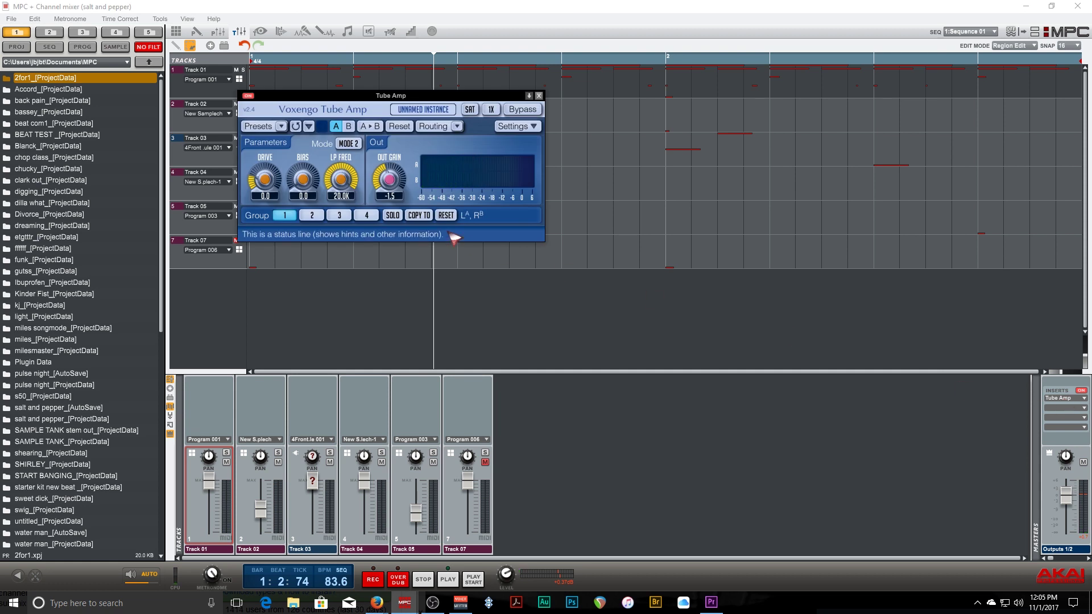
pyautogui.click(281, 126)
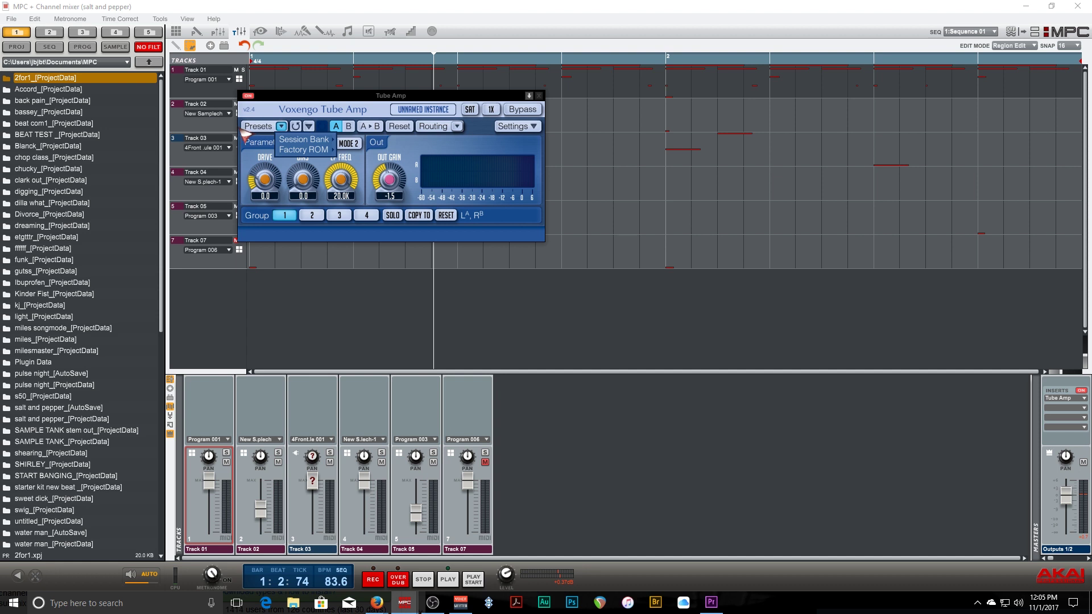
pyautogui.moveTo(301, 150)
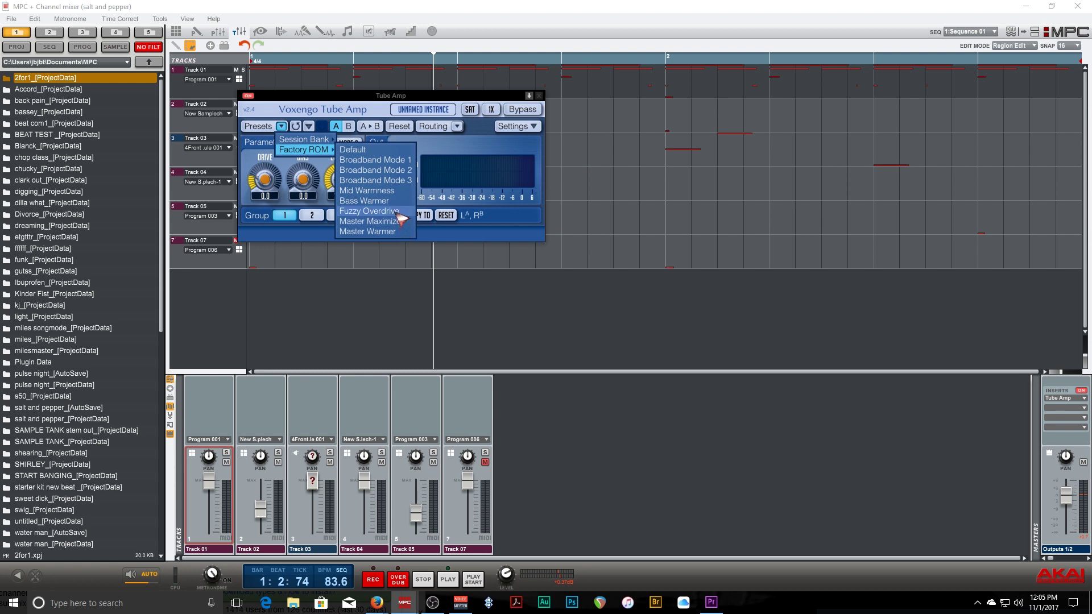
pyautogui.click(403, 213)
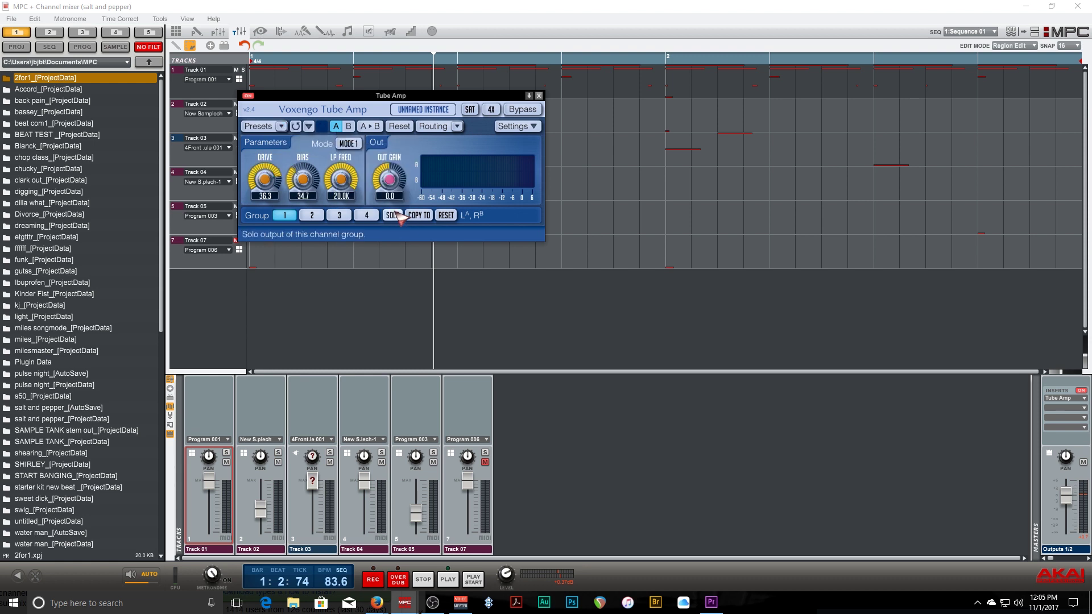
# Audition the Master Warmer factory preset in Tube Amp while the sequence plays.
pyautogui.click(281, 126)
pyautogui.moveTo(293, 150)
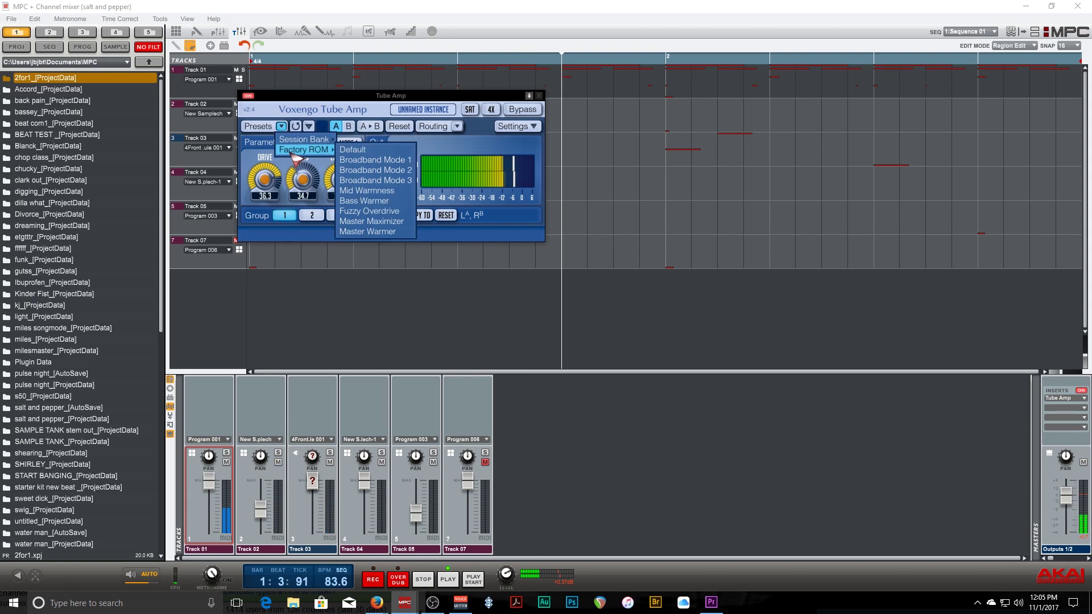
pyautogui.click(405, 231)
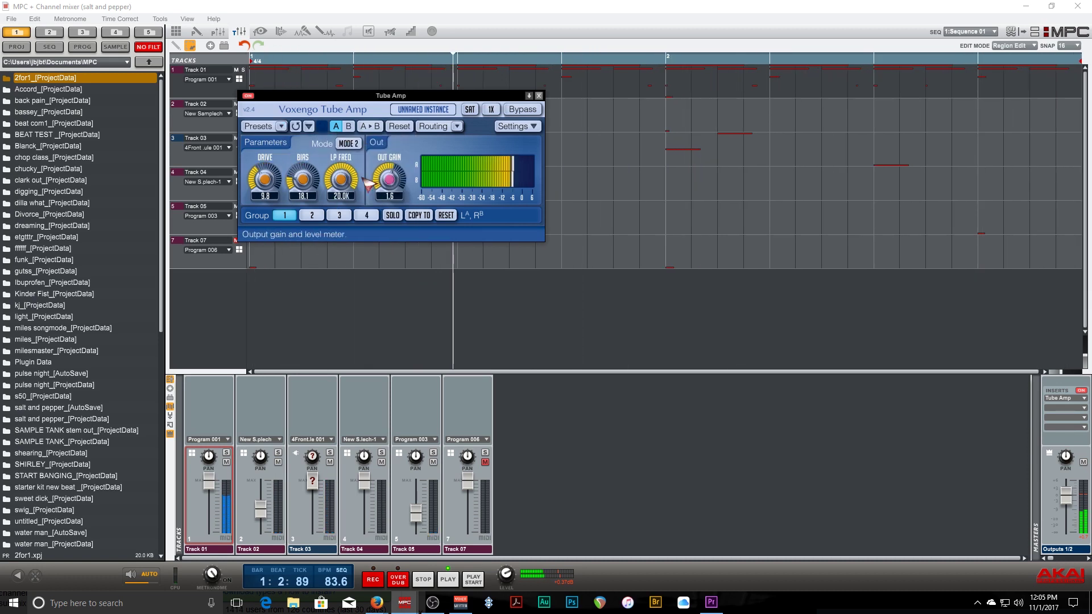
# Audition the Tube Amp factory presets with low-pass frequencies of 375 Hz, 3.00 kHz and 16.0 kHz during playback.
pyautogui.click(281, 125)
pyautogui.moveTo(305, 149)
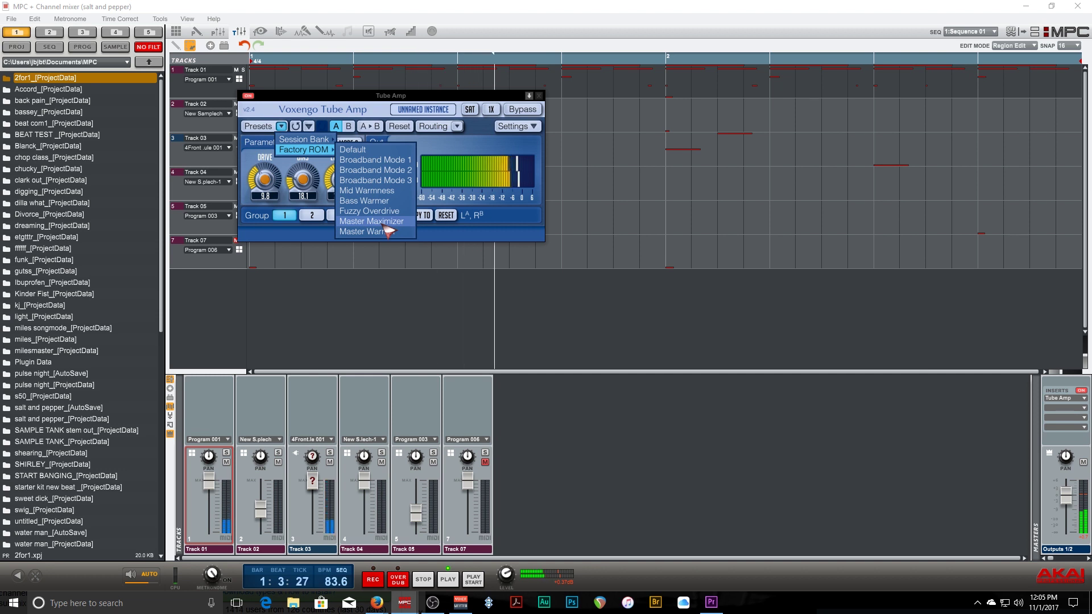
pyautogui.click(371, 212)
pyautogui.click(281, 126)
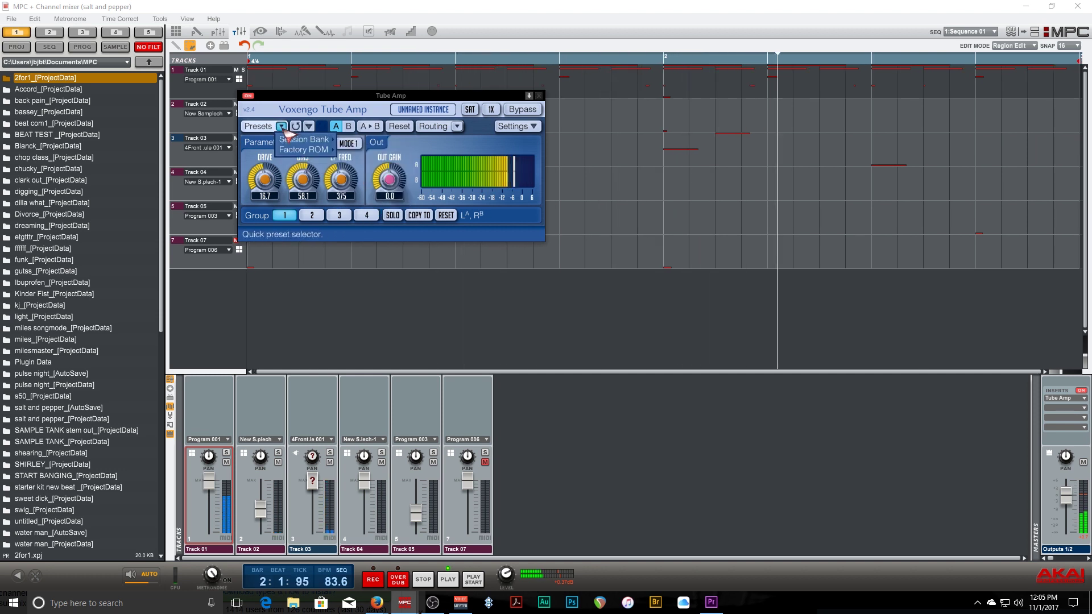
pyautogui.moveTo(300, 151)
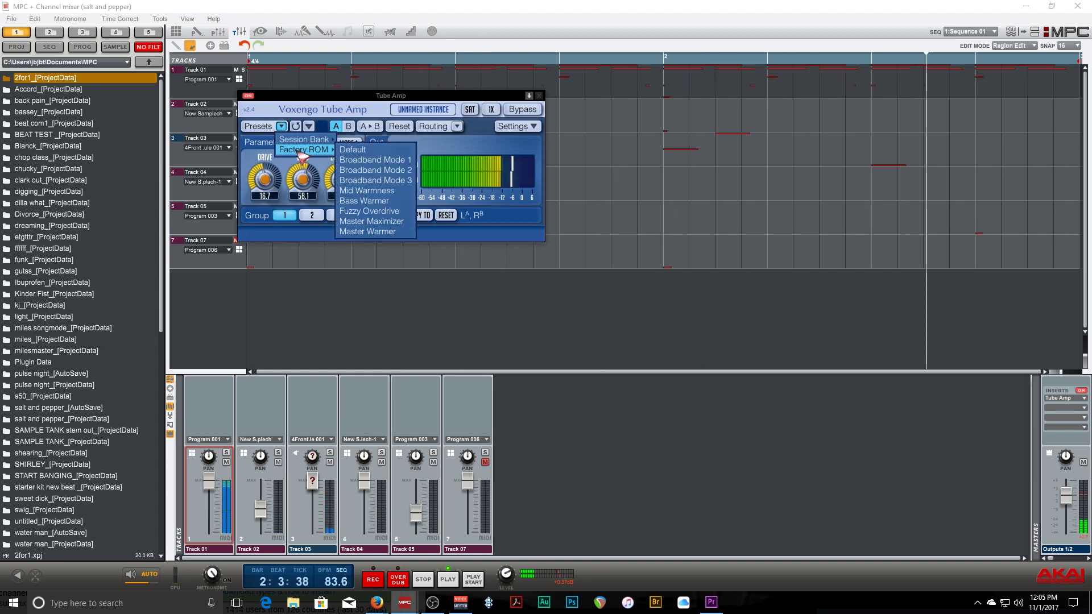
pyautogui.click(364, 201)
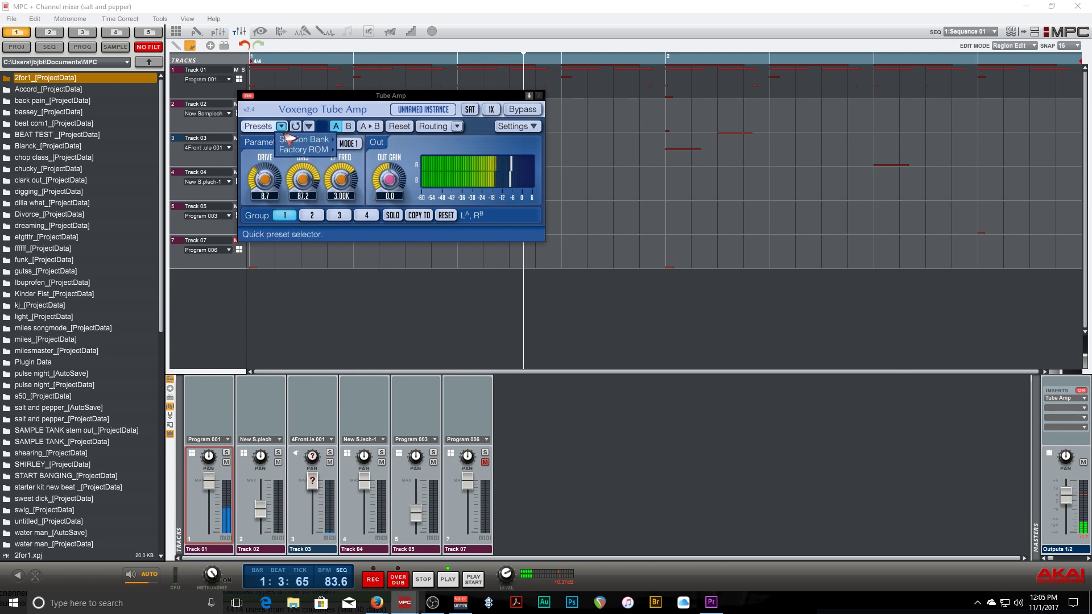
pyautogui.click(281, 125)
pyautogui.moveTo(304, 150)
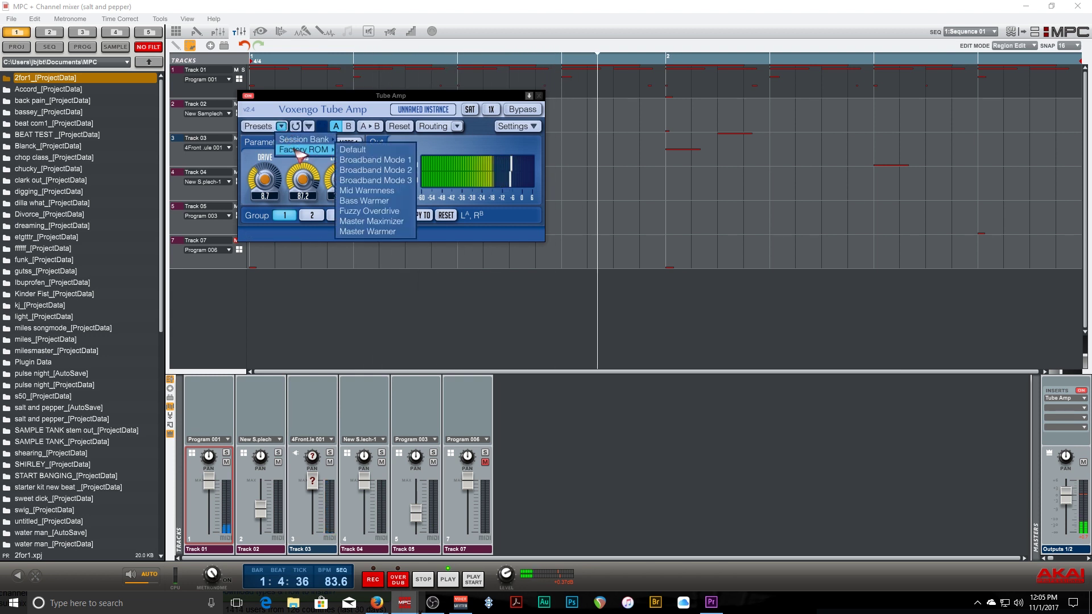
pyautogui.click(364, 182)
# Load the Master Warmer factory preset in Tube Amp and listen to it on the playing sequence.
pyautogui.click(281, 126)
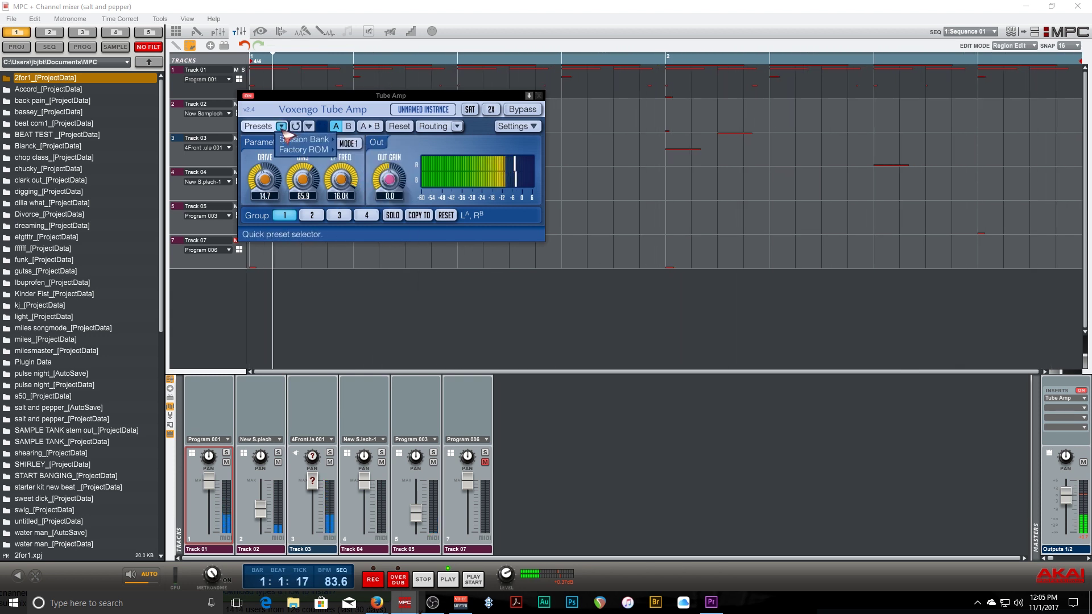
pyautogui.moveTo(318, 149)
pyautogui.click(376, 231)
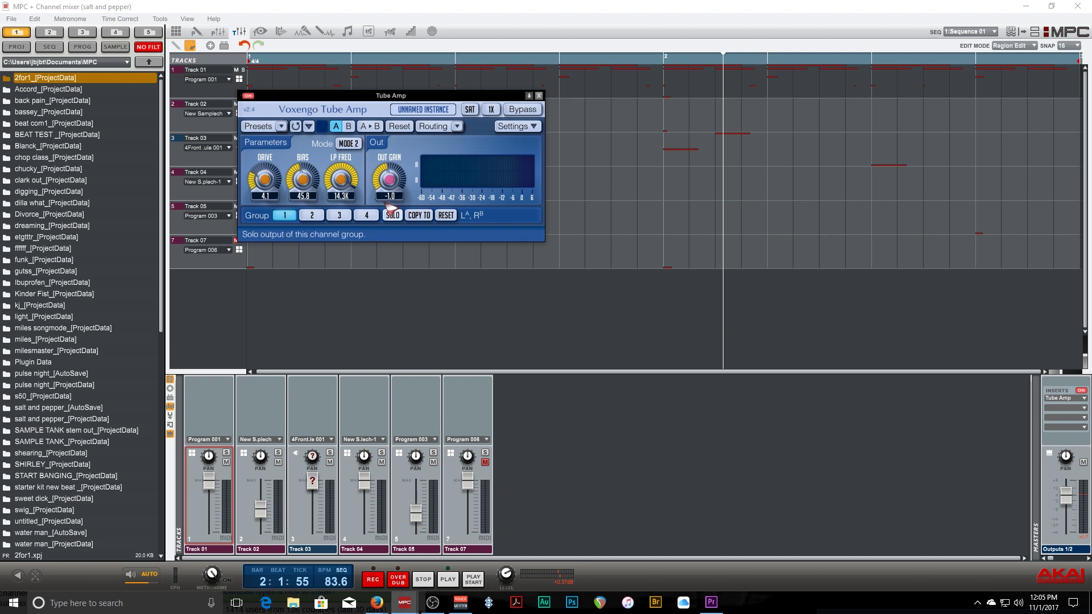
# Switch to Song mode, listen to the arranged song with Tube Amp on the master, and return playback to the beginning.
pyautogui.click(347, 32)
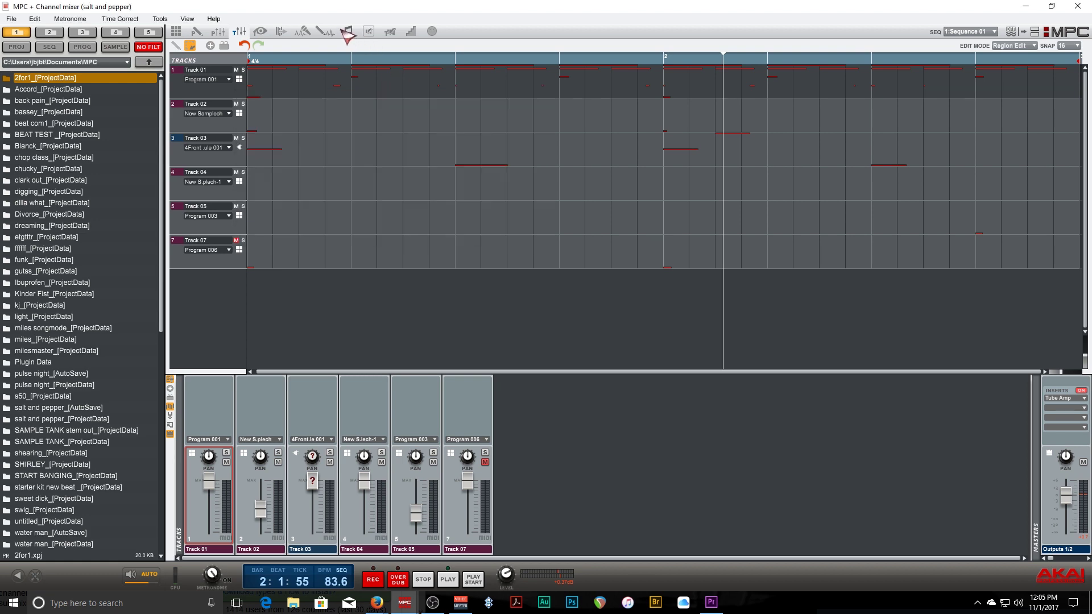
pyautogui.press('space')
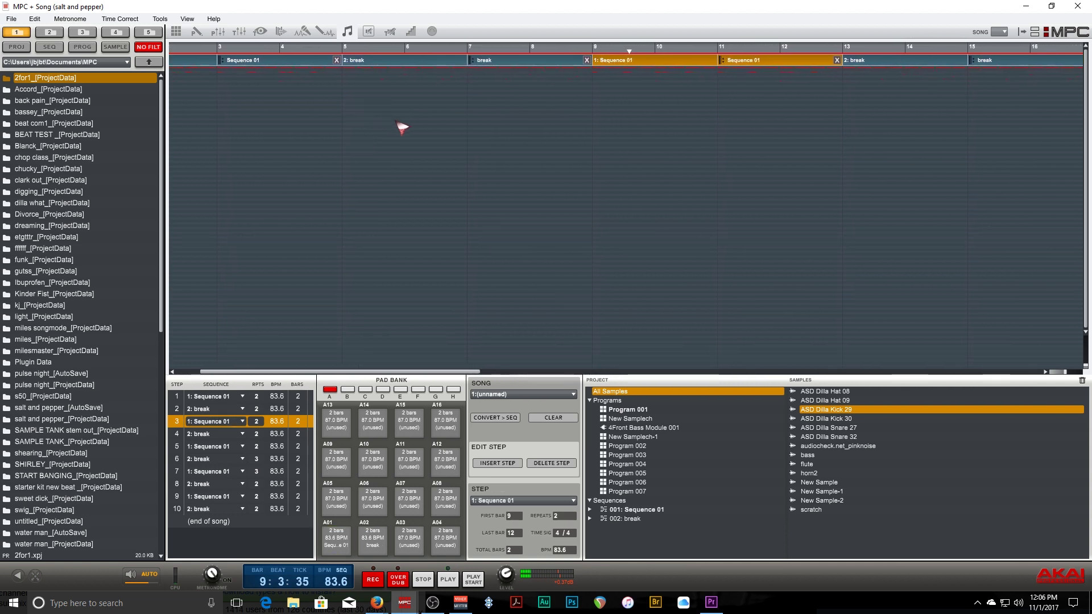
pyautogui.hotkey('shift', 'space')
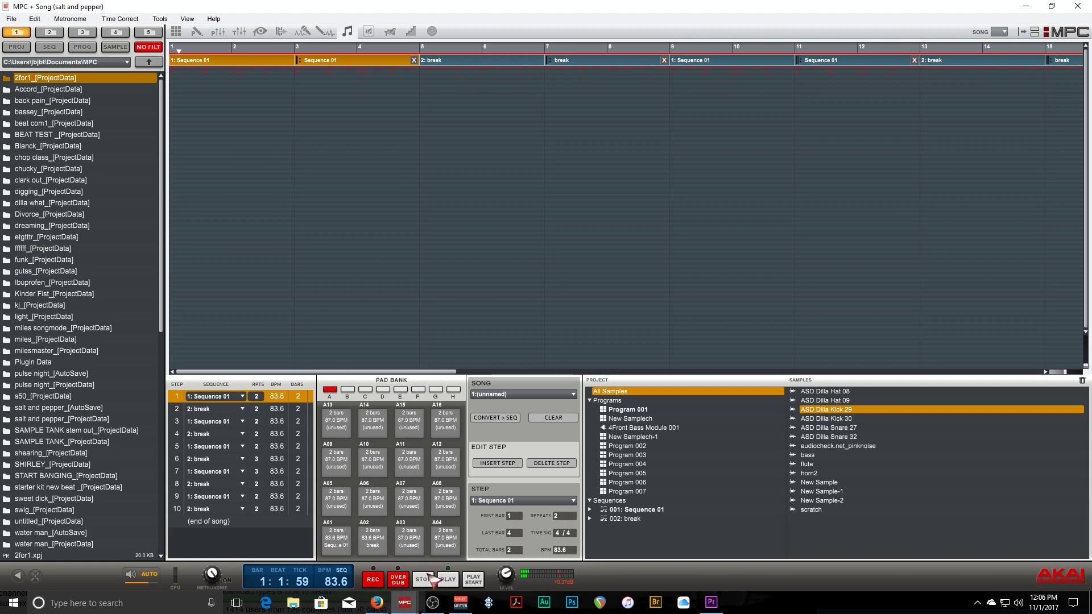
# Switch to Firefox and bring up Voxengo's Tube Amp and Overtone GEQ product pages side by side.
pyautogui.moveTo(377, 608)
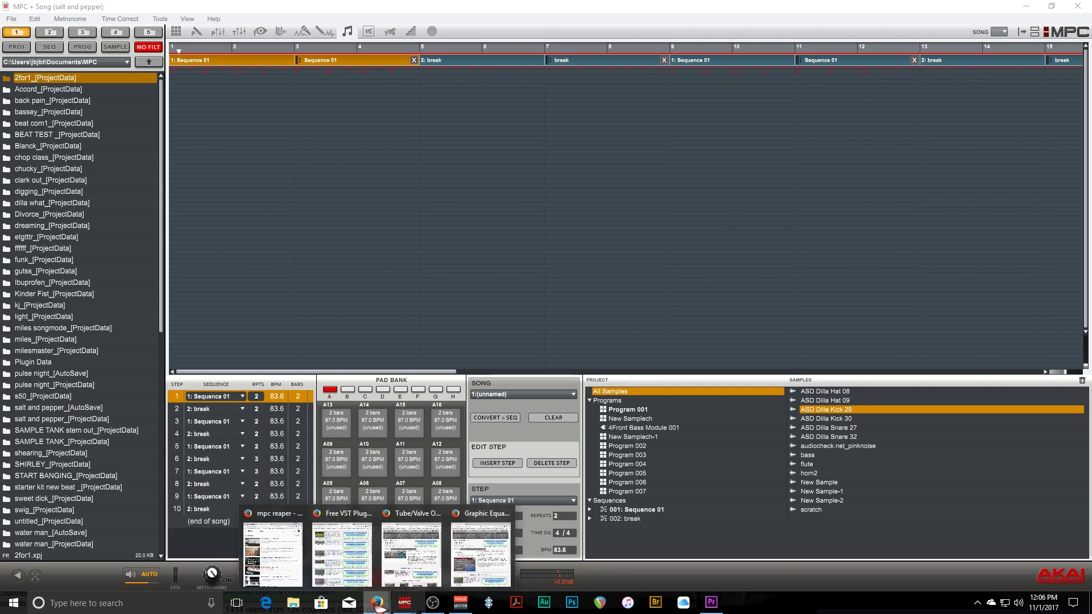
pyautogui.click(410, 555)
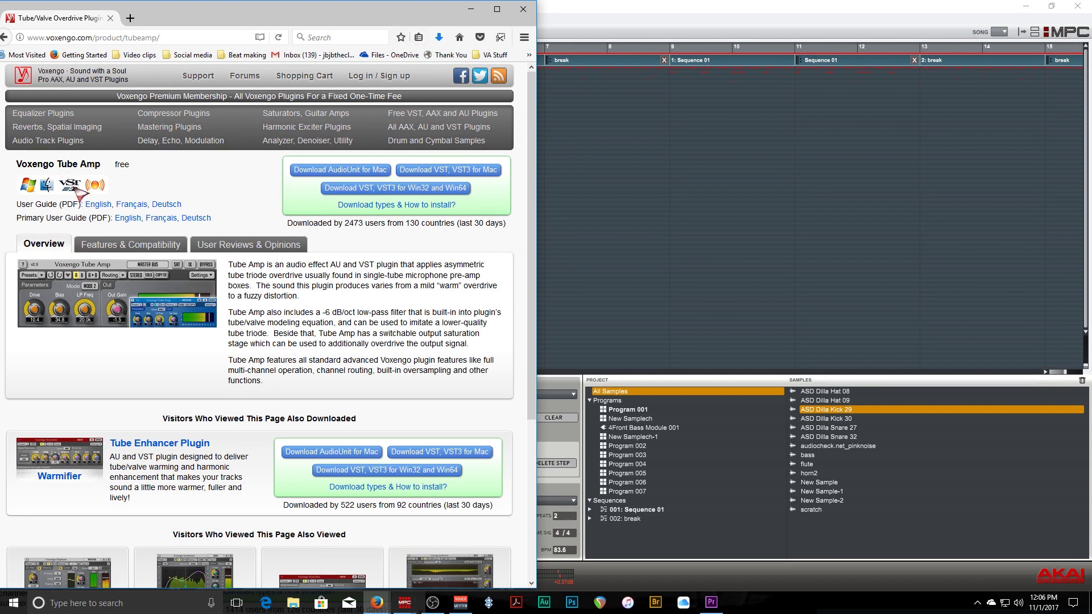
pyautogui.moveTo(377, 604)
pyautogui.click(481, 555)
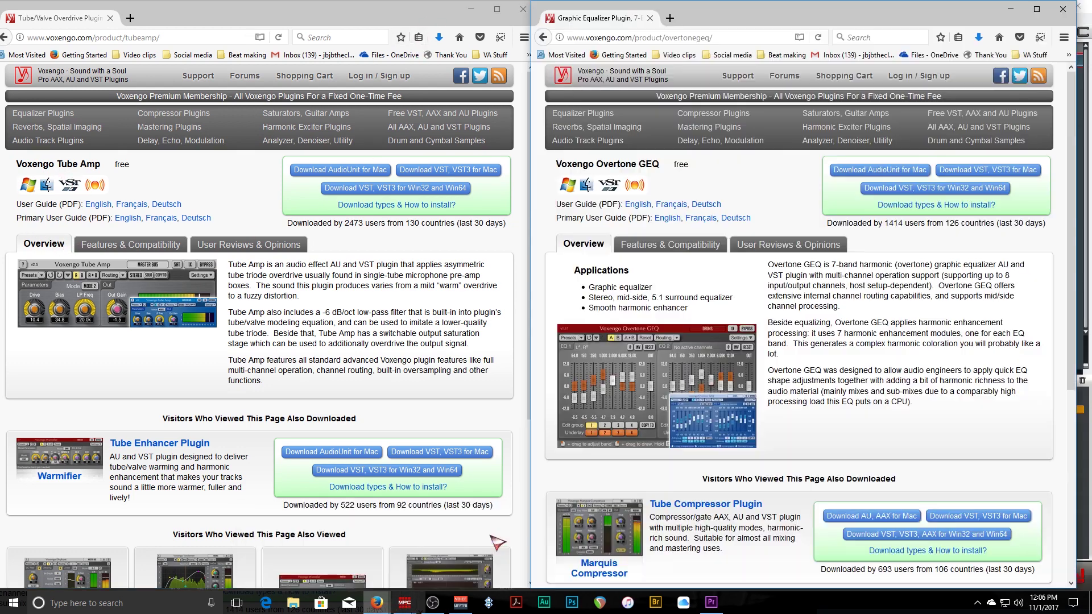